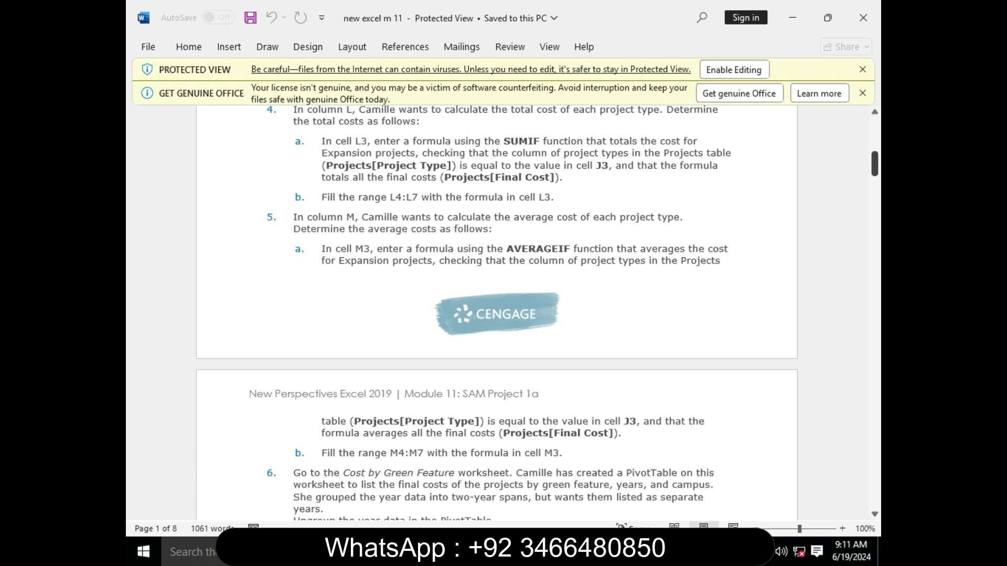
# Review the document title and the Getting Started instructions at the beginning of the Word project document.
pyautogui.moveTo(874, 163); pyautogui.dragTo(874, 129)
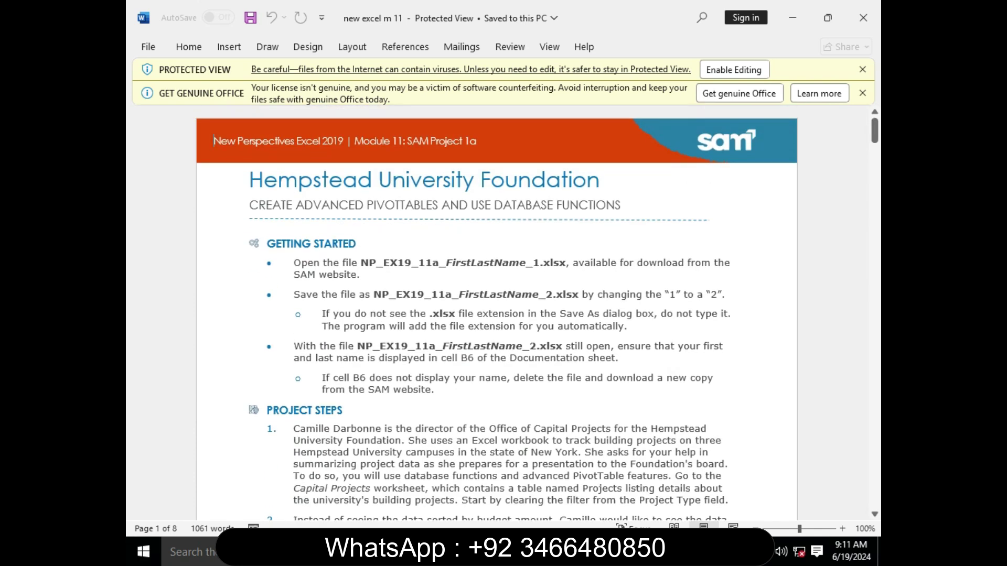
pyautogui.moveTo(214, 140); pyautogui.dragTo(478, 143)
pyautogui.moveTo(799, 529); pyautogui.dragTo(800, 529)
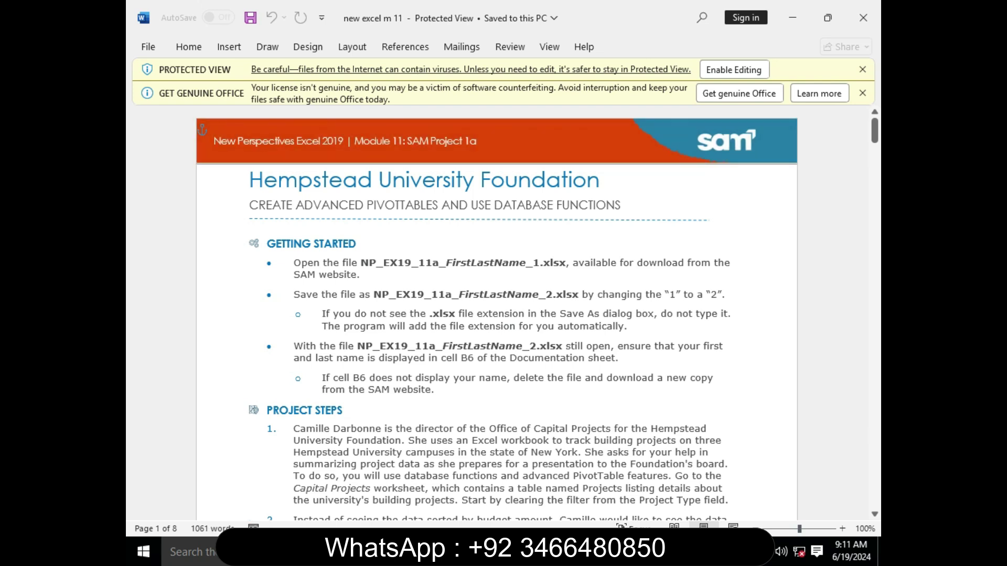
pyautogui.moveTo(249, 181); pyautogui.dragTo(611, 181)
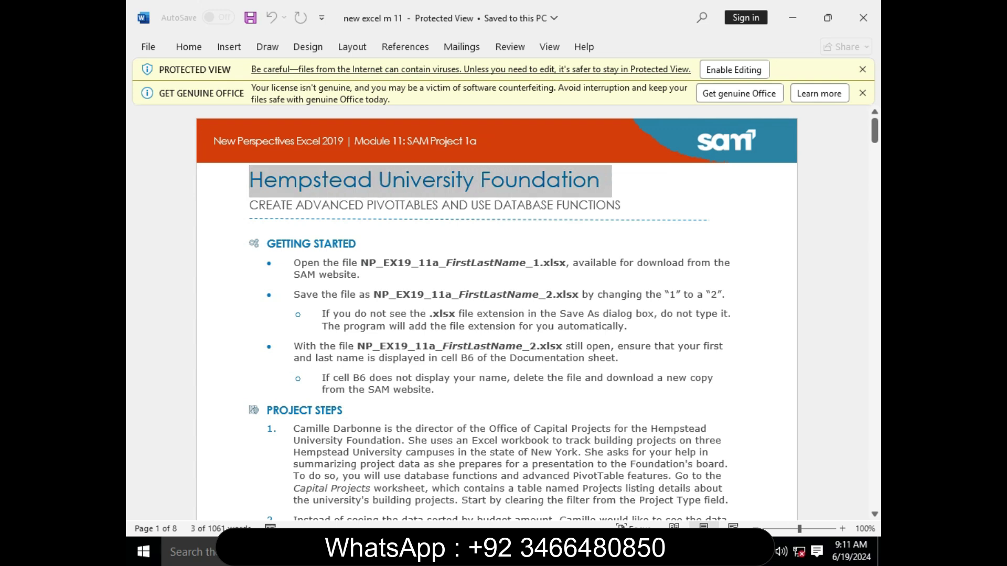
pyautogui.moveTo(293, 263); pyautogui.dragTo(366, 274)
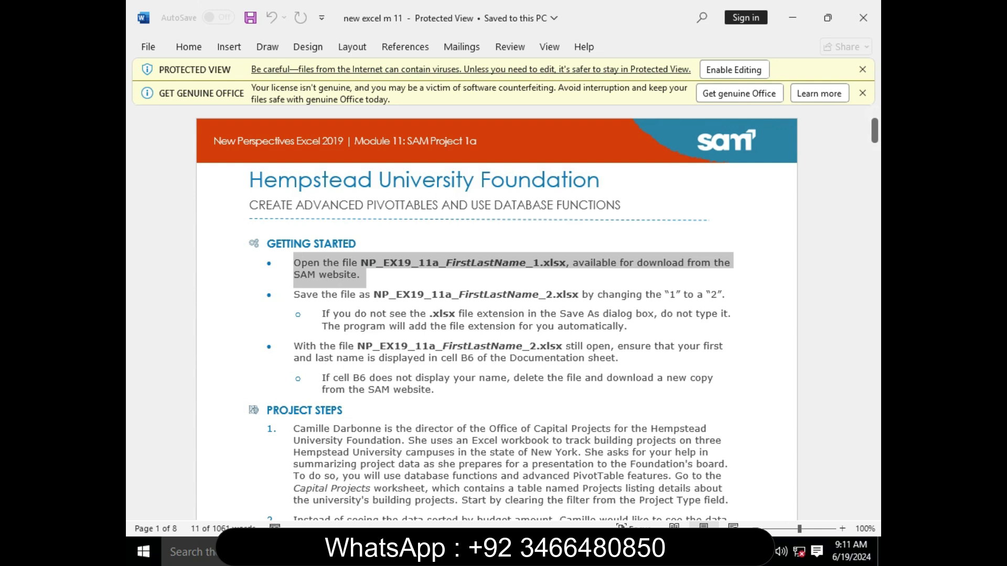
# Switch to the excel m11 workbook in Excel and look over the Capital Projects and Cost by Green Feature worksheets.
pyautogui.click(653, 552)
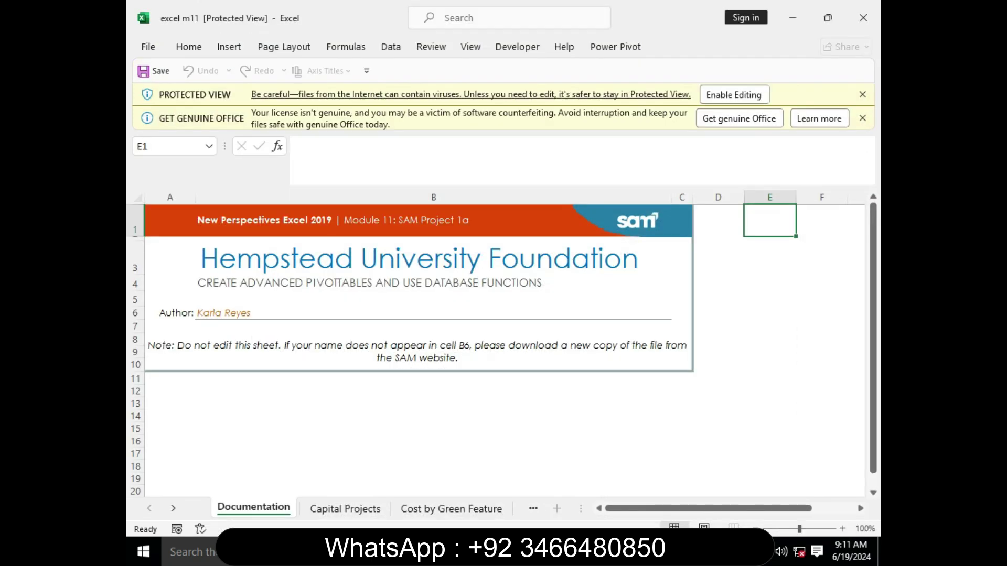
pyautogui.click(345, 508)
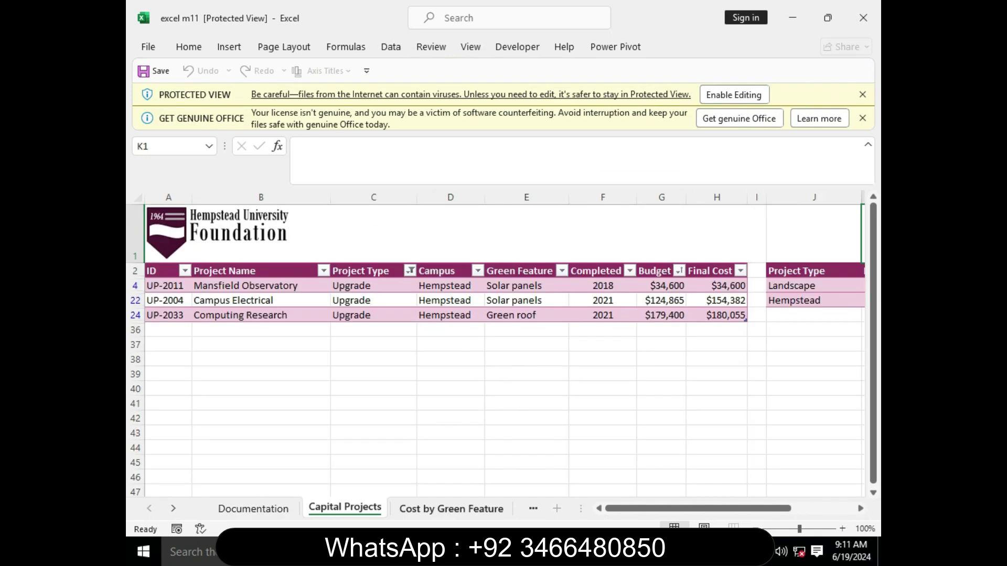
pyautogui.click(451, 509)
pyautogui.click(344, 509)
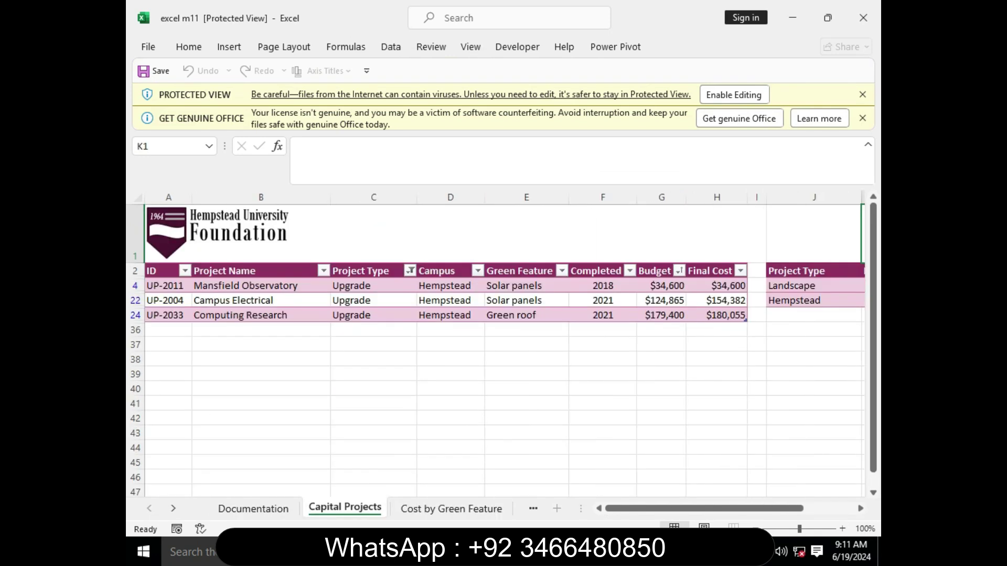
# Return to the Word instructions and read project step 1 about clearing the Project Type filter.
pyautogui.click(596, 480)
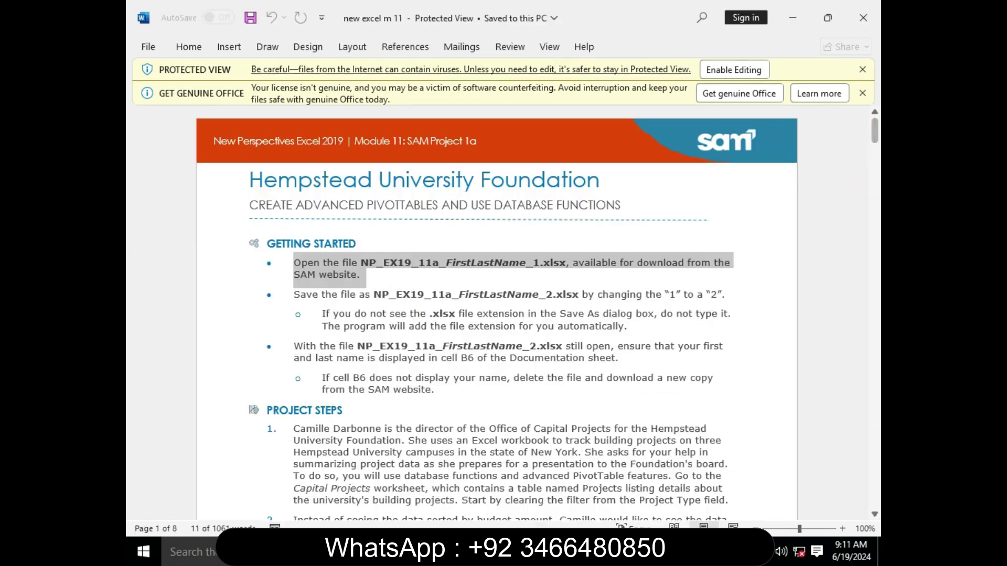
pyautogui.moveTo(874, 130); pyautogui.dragTo(874, 147)
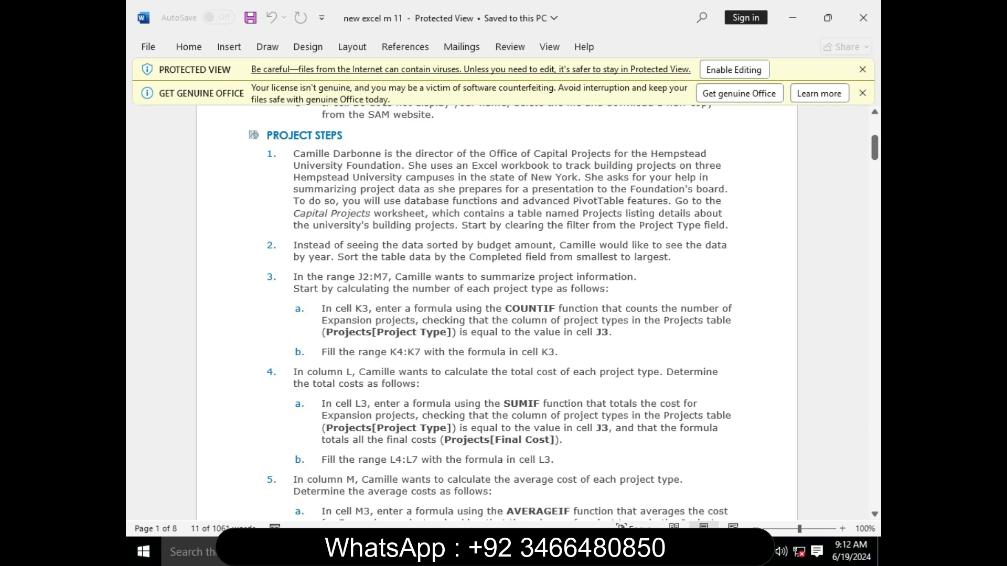
pyautogui.moveTo(293, 154); pyautogui.dragTo(726, 225)
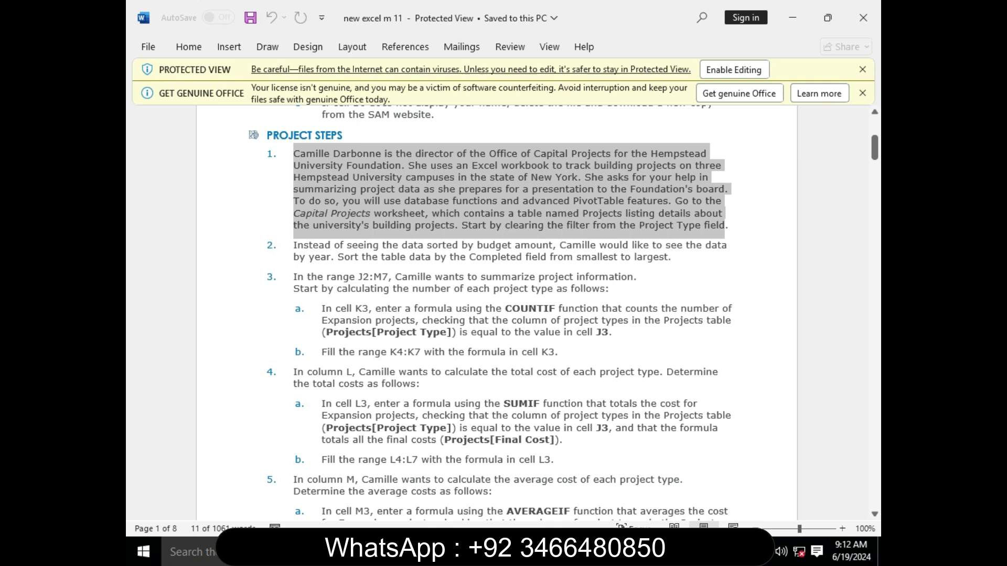
pyautogui.click(725, 226)
pyautogui.moveTo(293, 154); pyautogui.dragTo(725, 226)
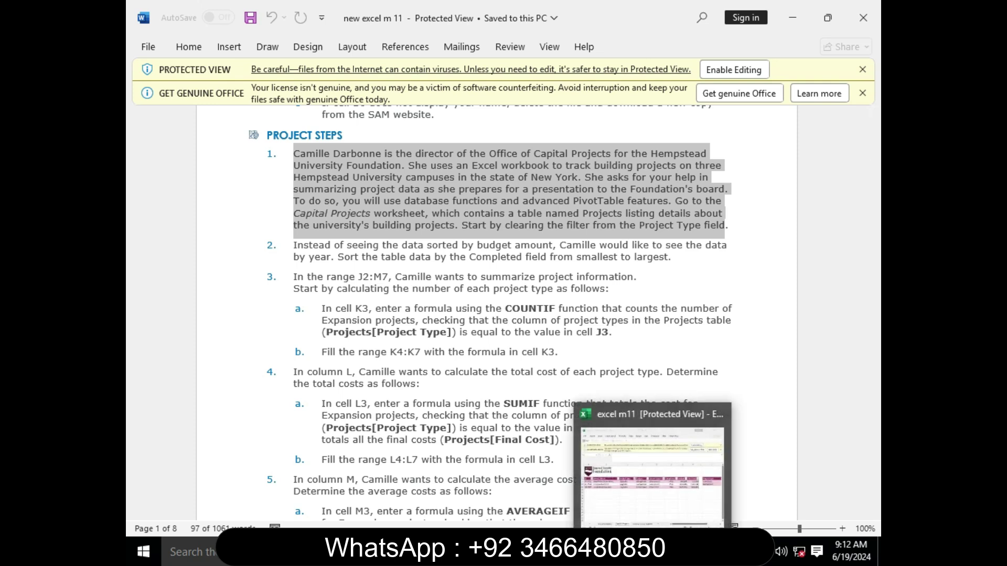
# Enable editing in the excel m11 workbook and clear the filter from the Project Type field on the Capital Projects worksheet.
pyautogui.click(654, 552)
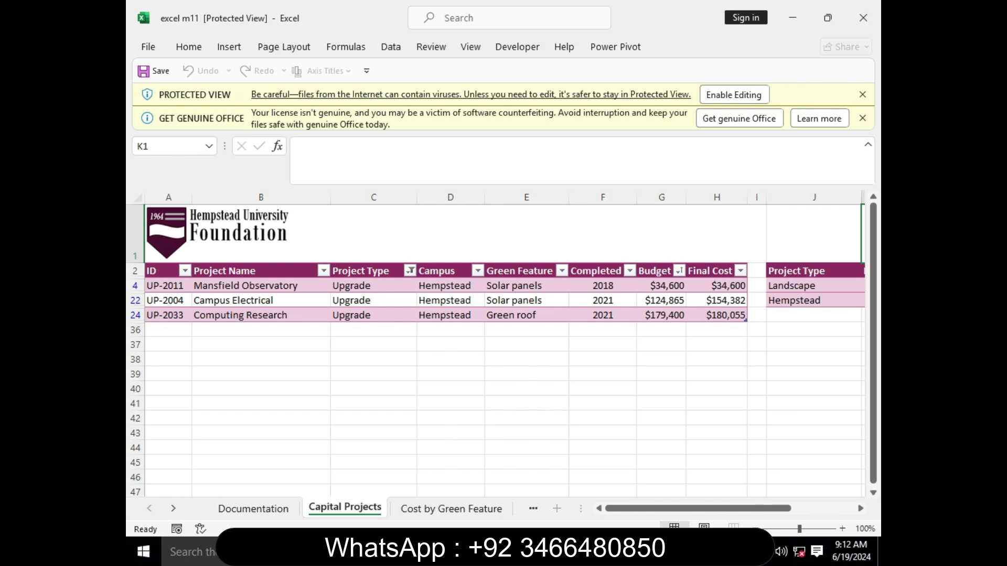
pyautogui.click(733, 95)
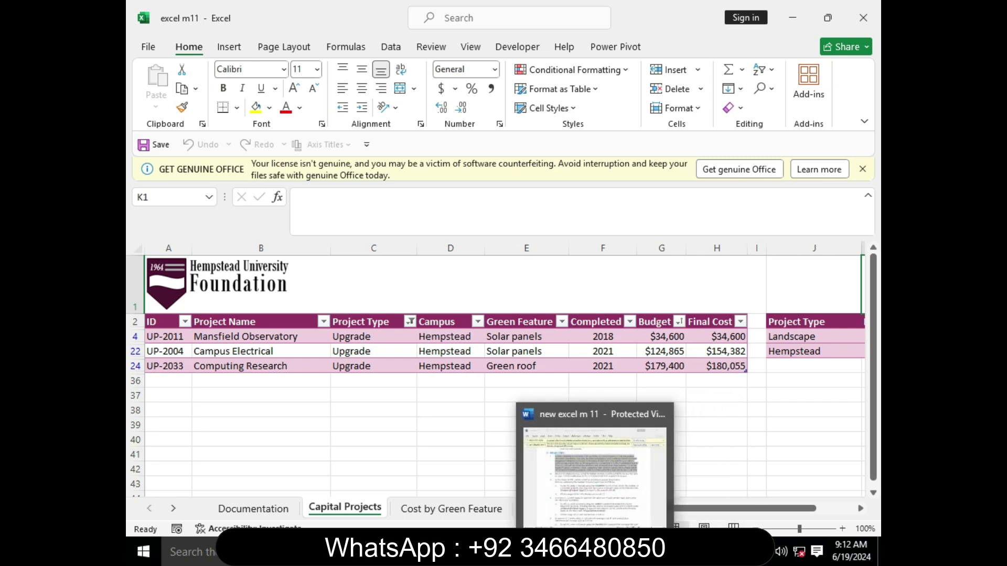
pyautogui.click(652, 552)
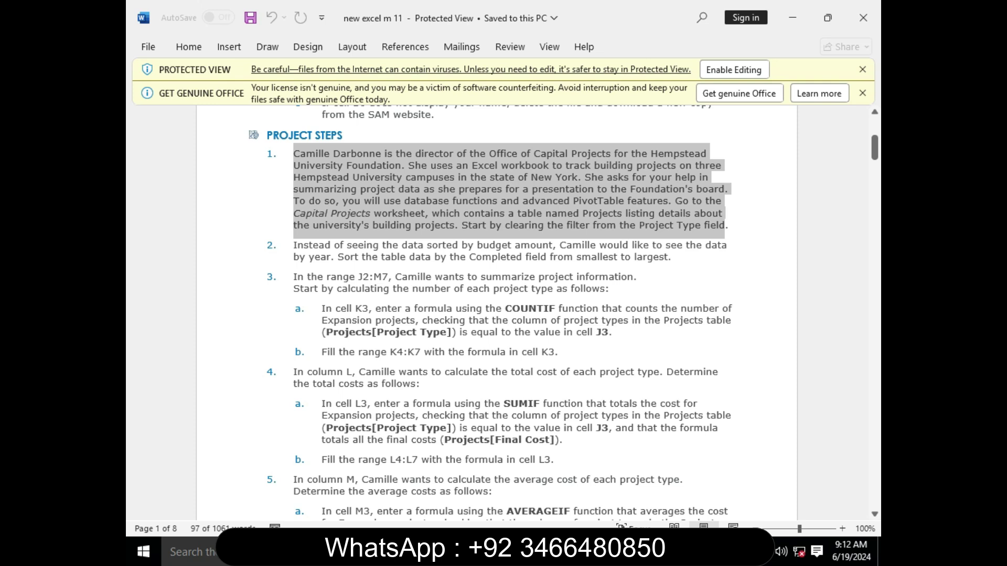
pyautogui.moveTo(652, 552)
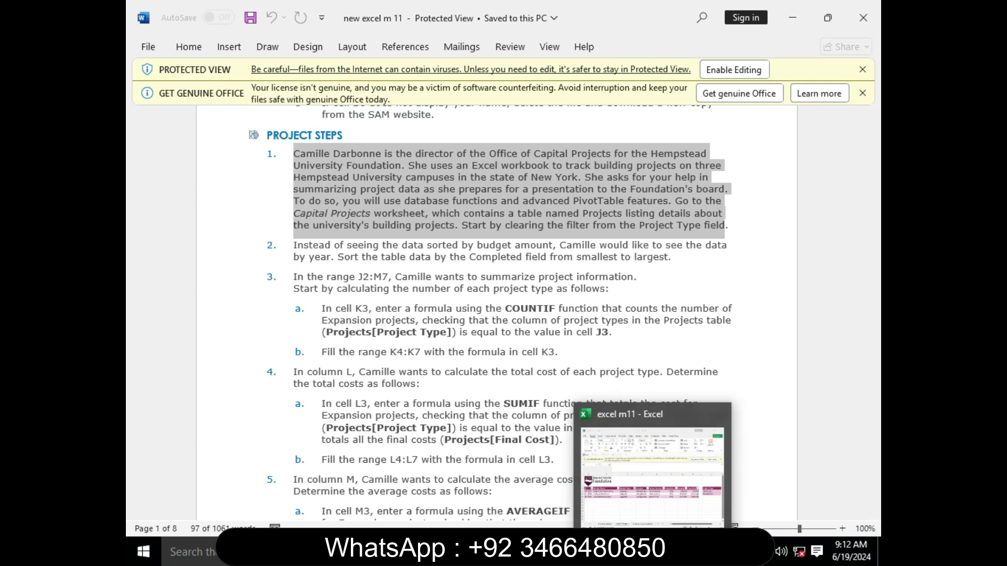
pyautogui.click(652, 552)
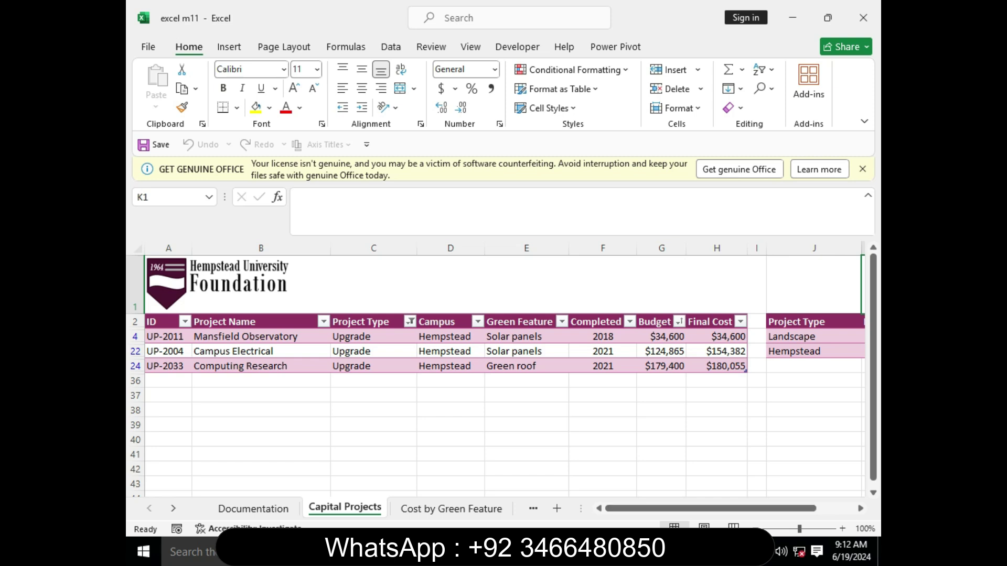
pyautogui.click(410, 322)
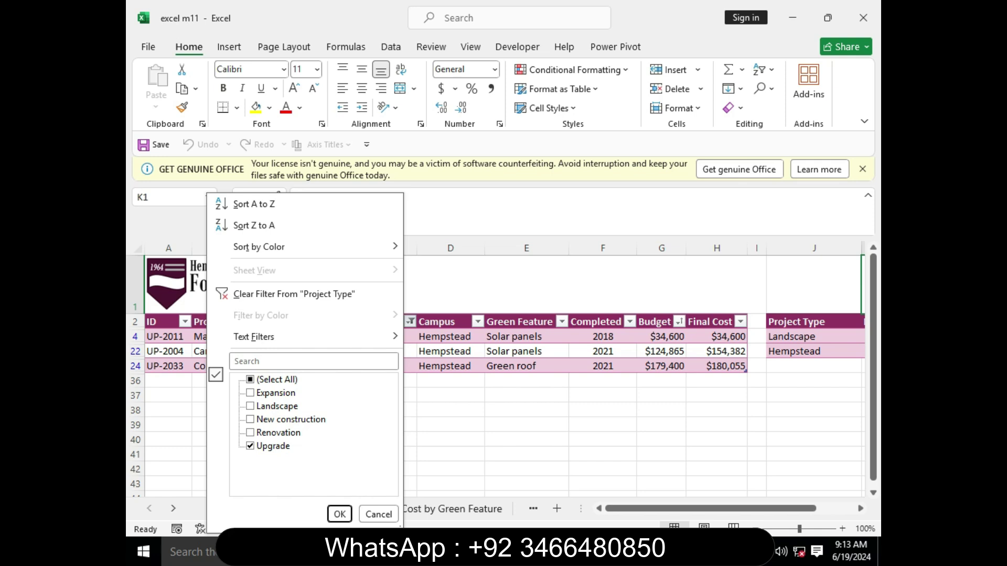
pyautogui.click(294, 294)
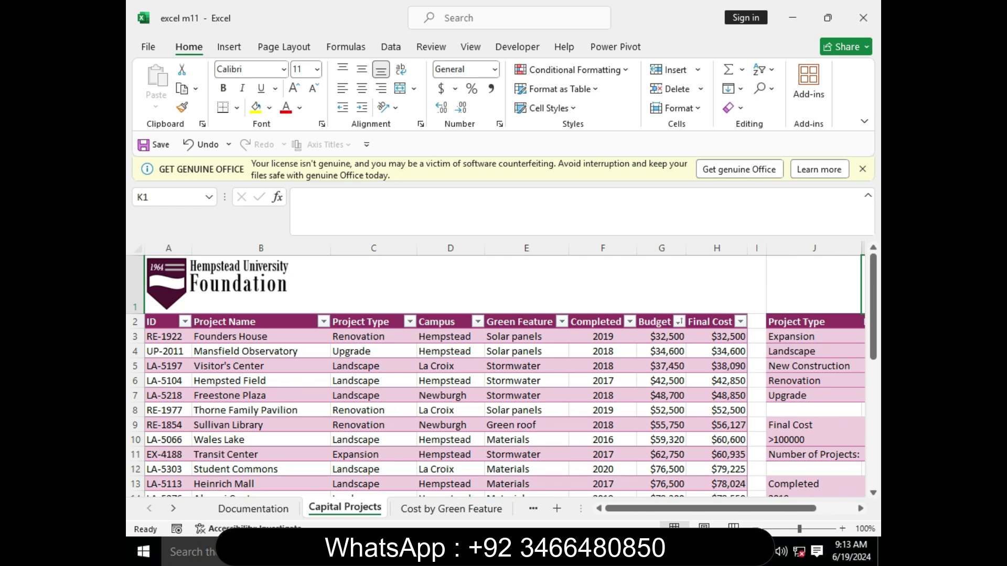
# Compare the Capital Projects worksheet with Final Figure 1 in the Word instructions.
pyautogui.moveTo(594, 551)
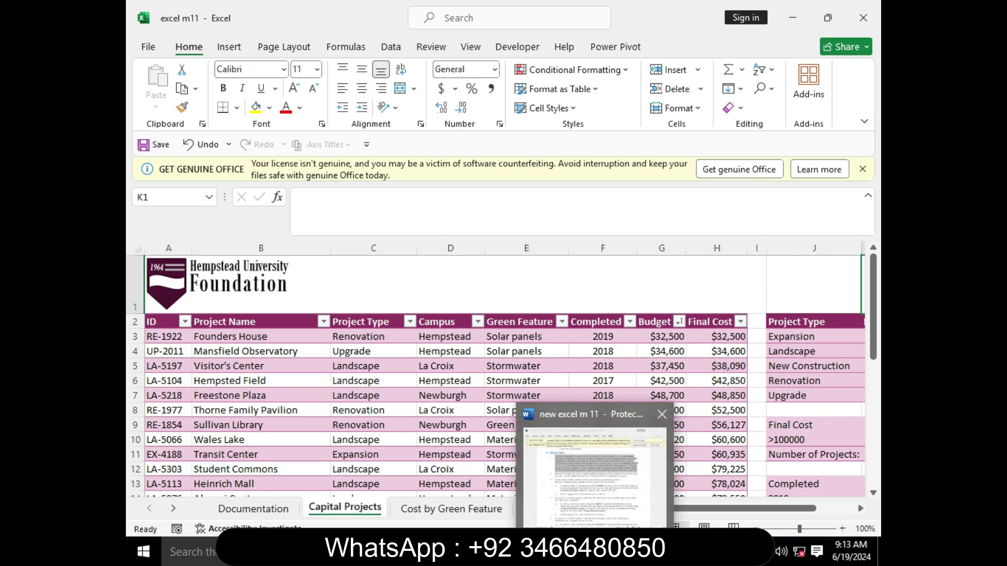
pyautogui.click(595, 472)
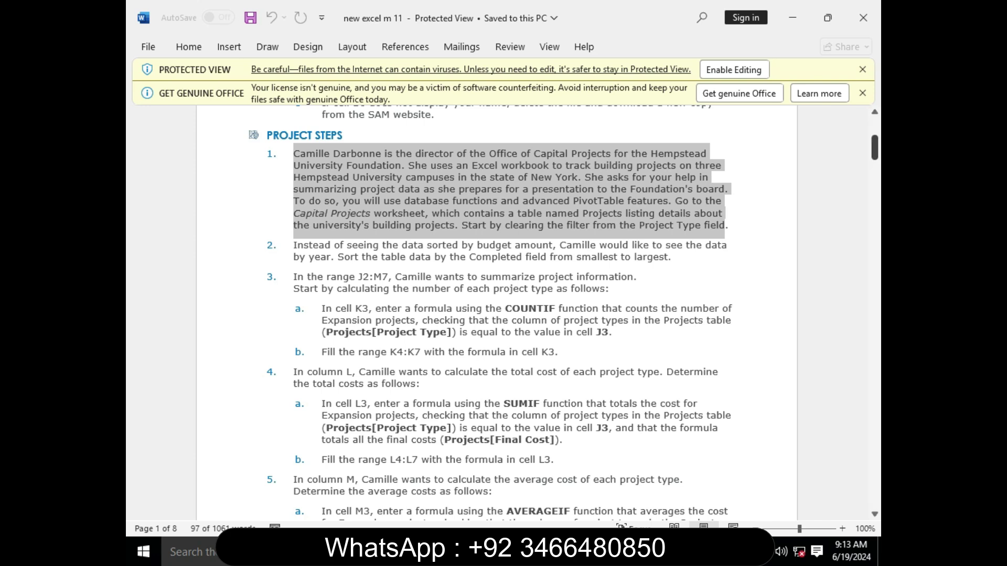
pyautogui.moveTo(874, 148); pyautogui.dragTo(874, 277)
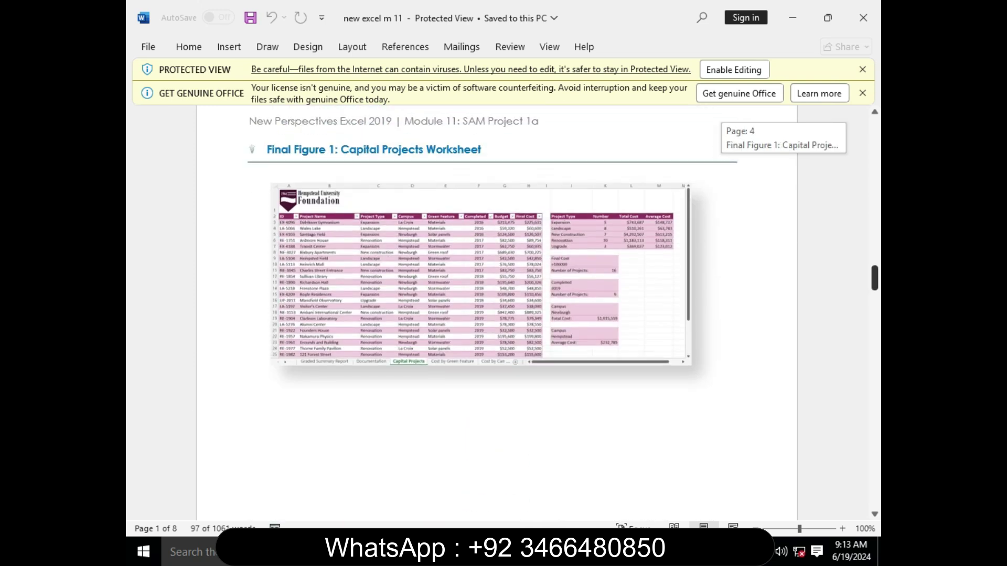
pyautogui.moveTo(874, 278); pyautogui.dragTo(874, 278)
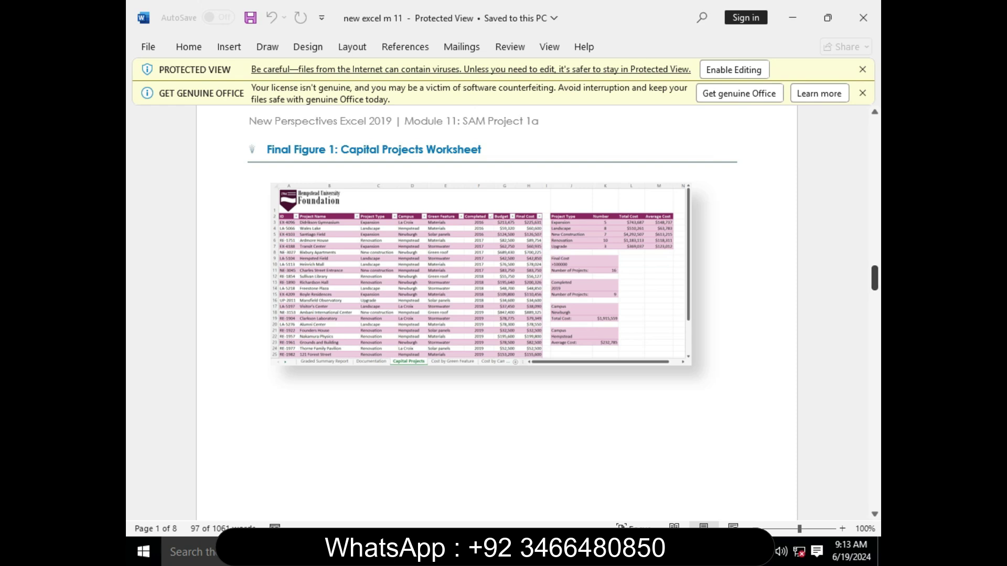
pyautogui.moveTo(652, 552)
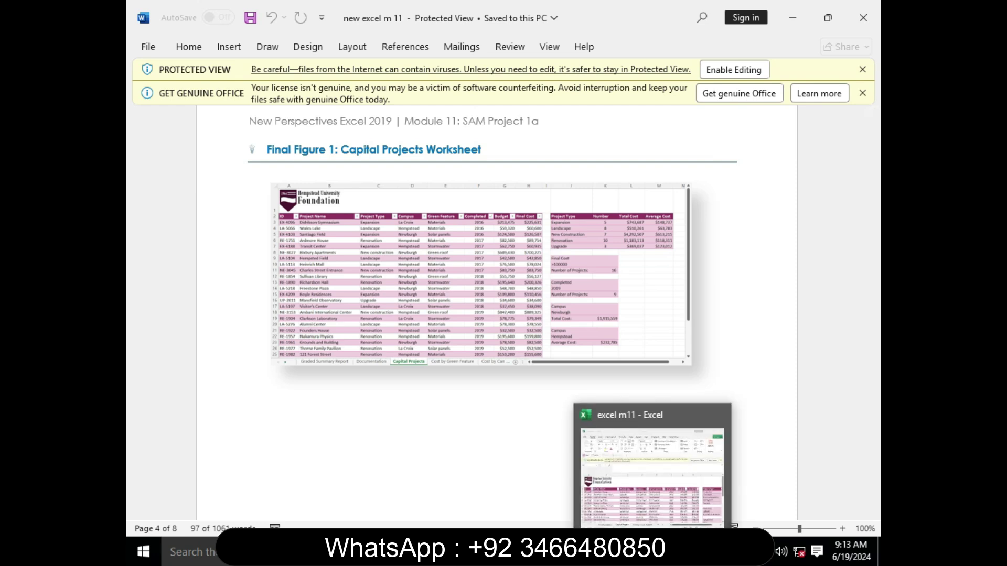
pyautogui.click(652, 552)
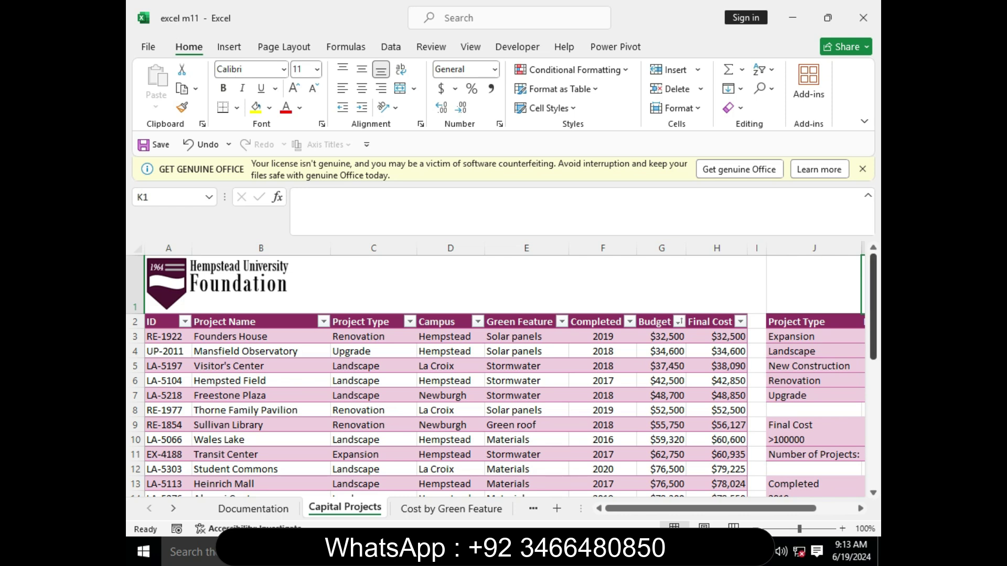
pyautogui.moveTo(708, 508)
pyautogui.mouseDown()
pyautogui.moveTo(747, 508)
pyautogui.moveTo(709, 508)
pyautogui.mouseUp()
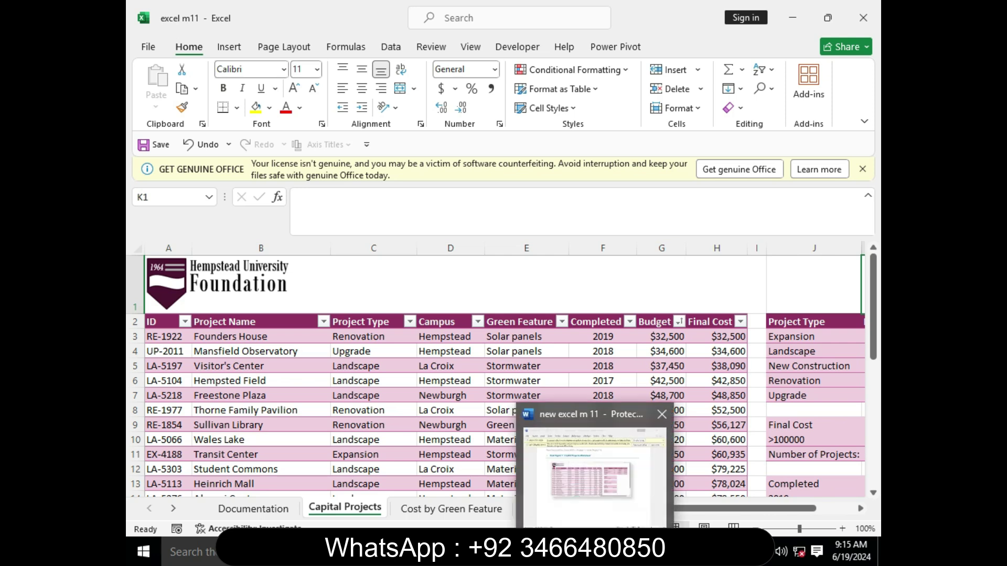
# Go back to the Project Steps in the Word instructions and read step 2 about sorting the table by Completed.
pyautogui.click(592, 467)
pyautogui.moveTo(875, 278); pyautogui.dragTo(875, 145)
pyautogui.moveTo(653, 551)
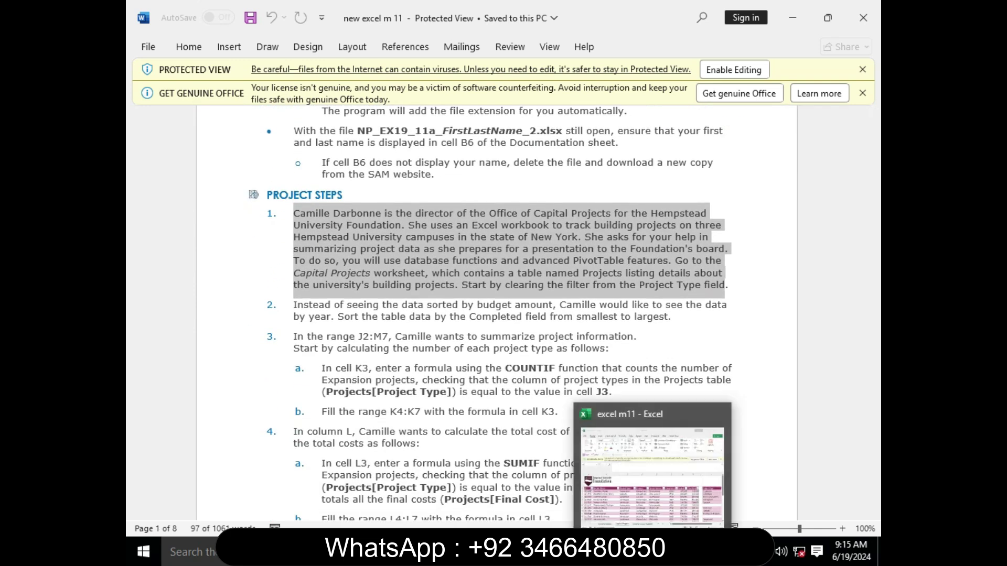
pyautogui.click(654, 488)
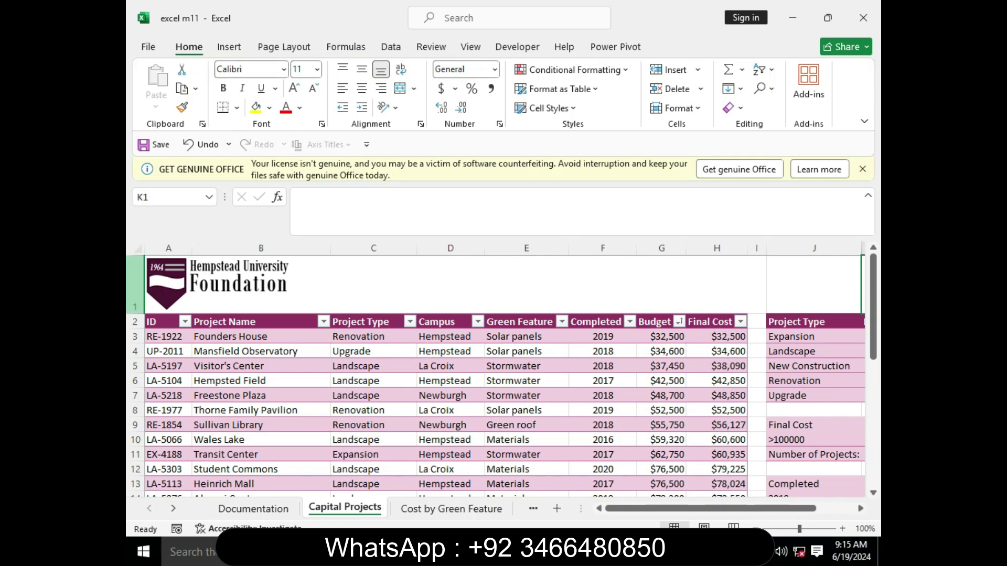
pyautogui.click(616, 47)
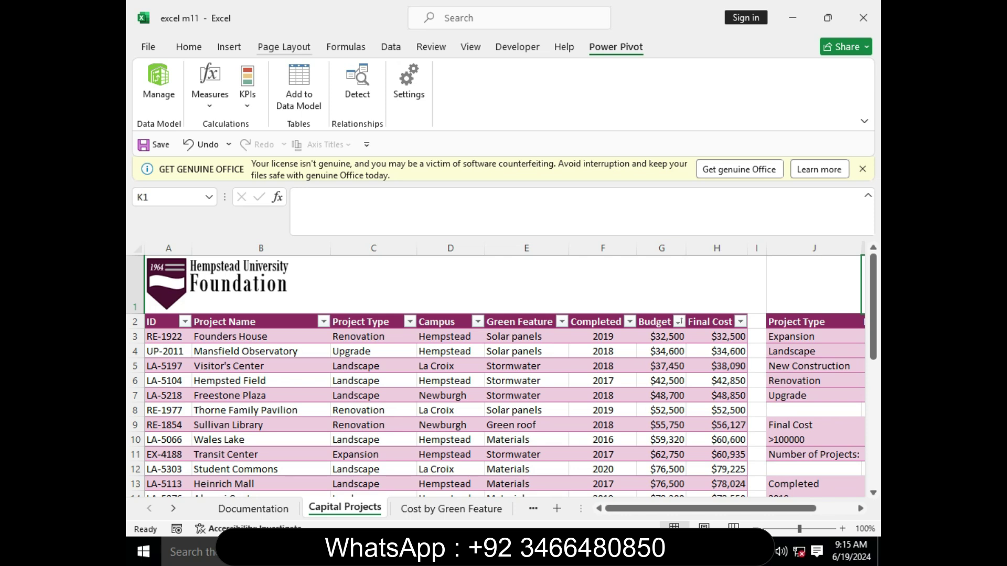
pyautogui.click(284, 47)
pyautogui.hotkey('alt', 'Tab')
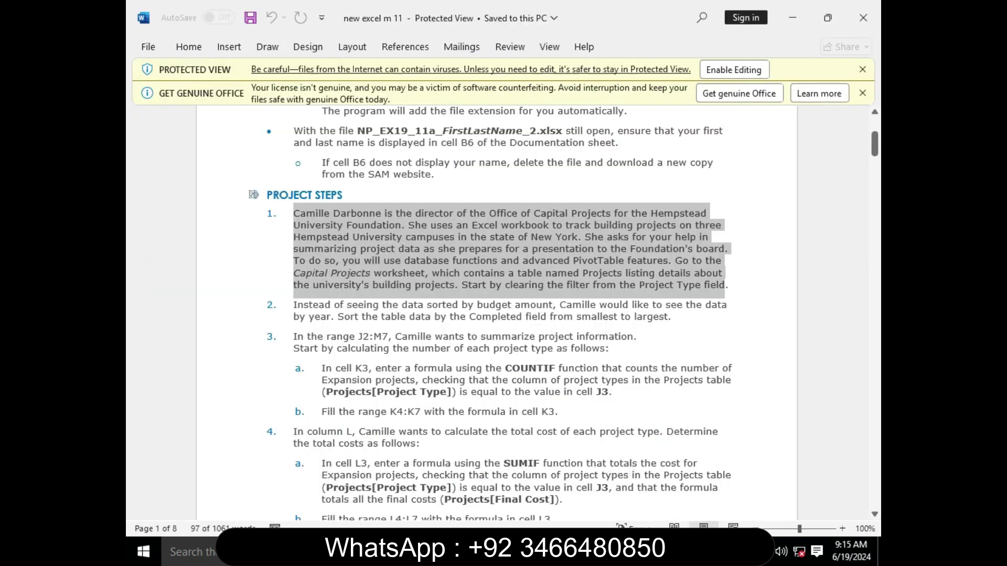
pyautogui.moveTo(293, 305); pyautogui.dragTo(668, 316)
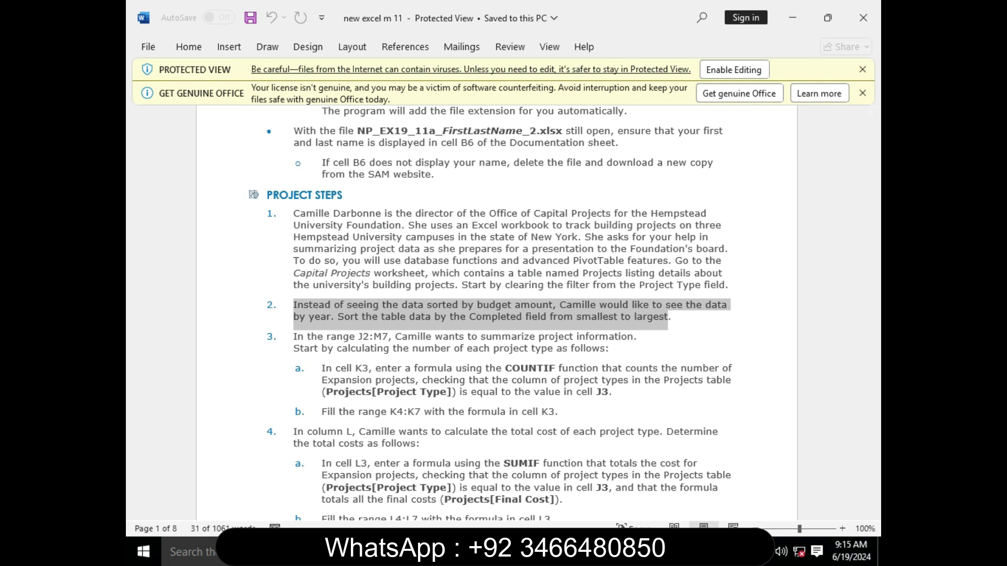
# Switch to the excel m11 workbook and bring up the data sorting commands for the Capital Projects worksheet.
pyautogui.click(636, 552)
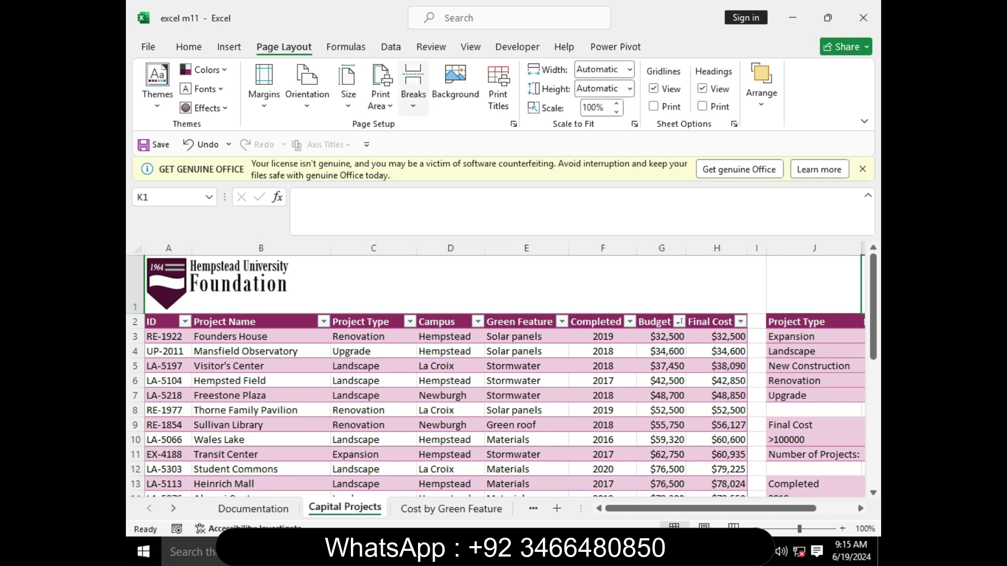
pyautogui.click(229, 47)
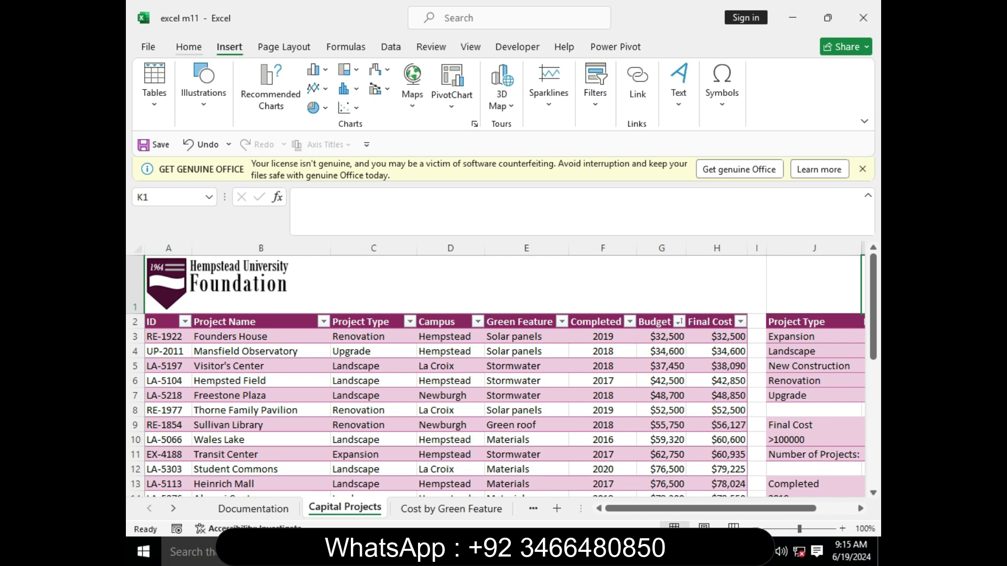
pyautogui.click(189, 47)
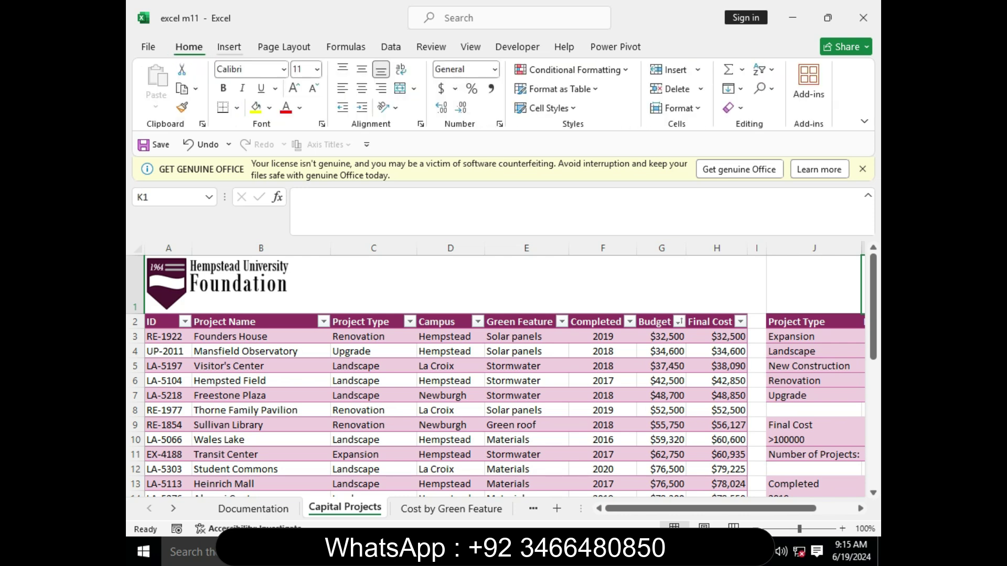
pyautogui.click(391, 46)
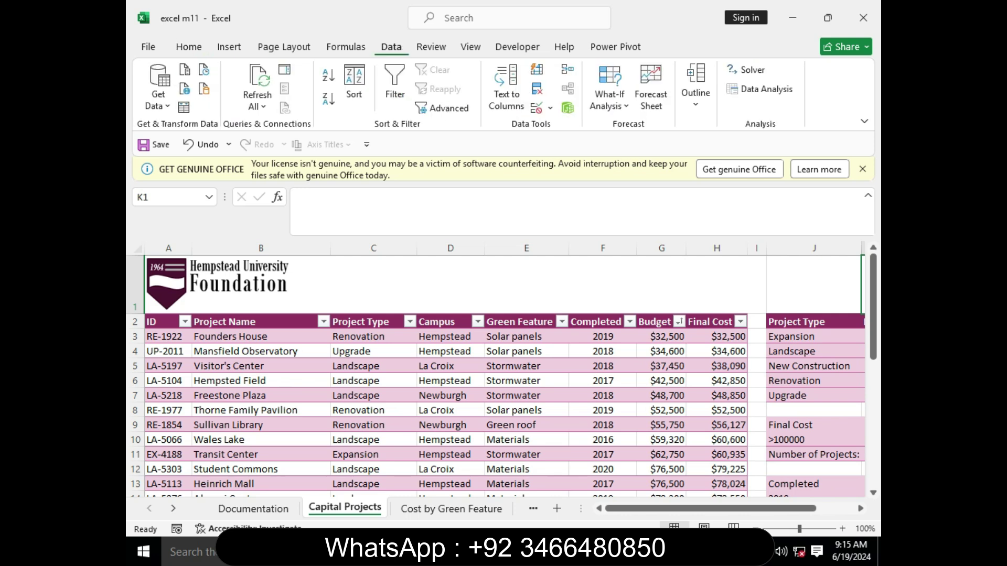
pyautogui.click(355, 86)
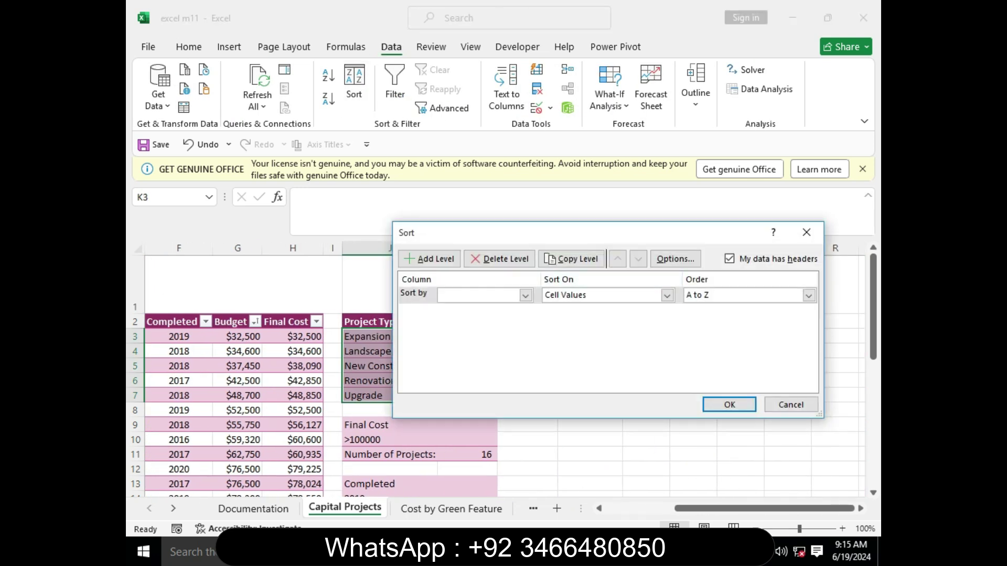
pyautogui.click(525, 296)
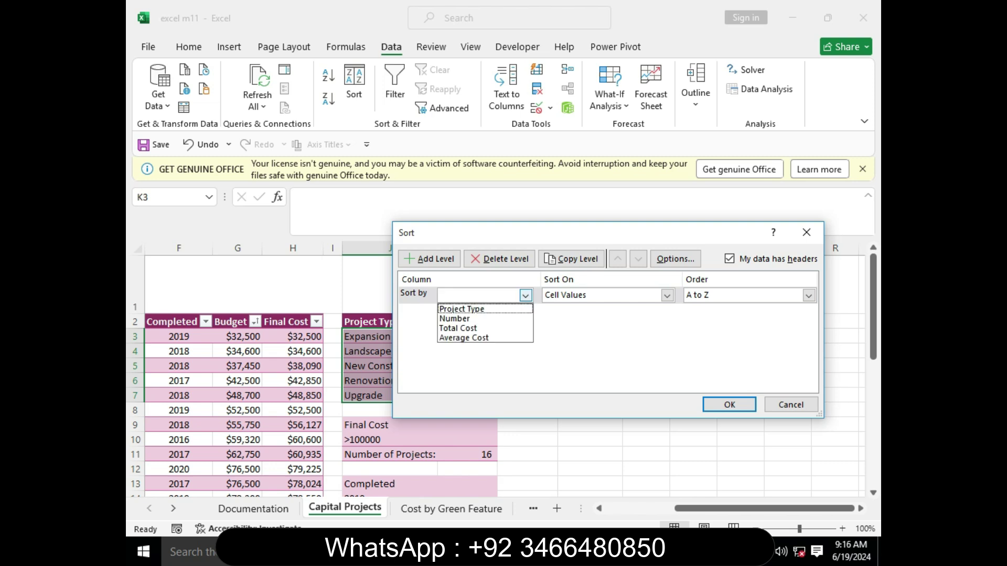
pyautogui.click(806, 232)
pyautogui.click(806, 232)
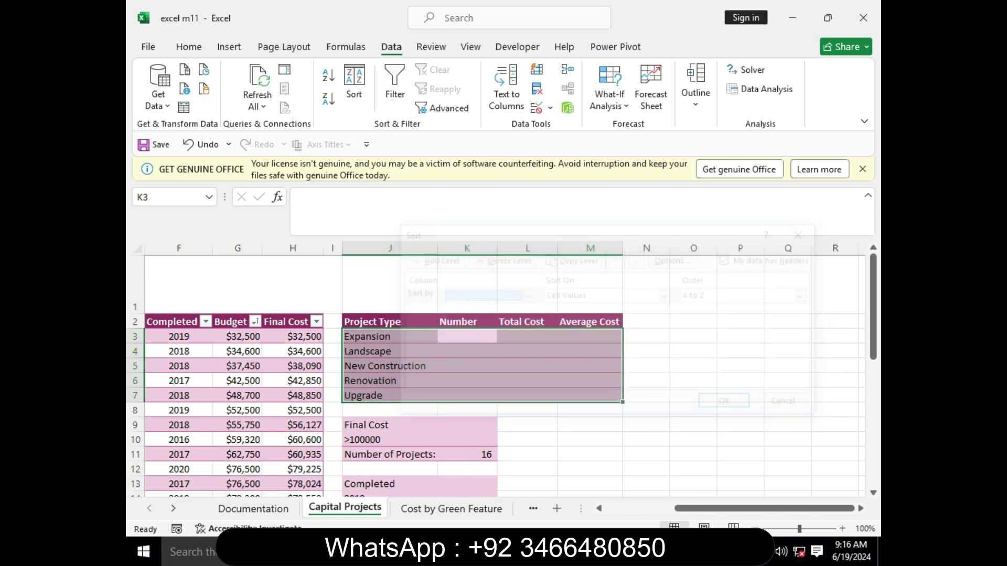
pyautogui.click(466, 284)
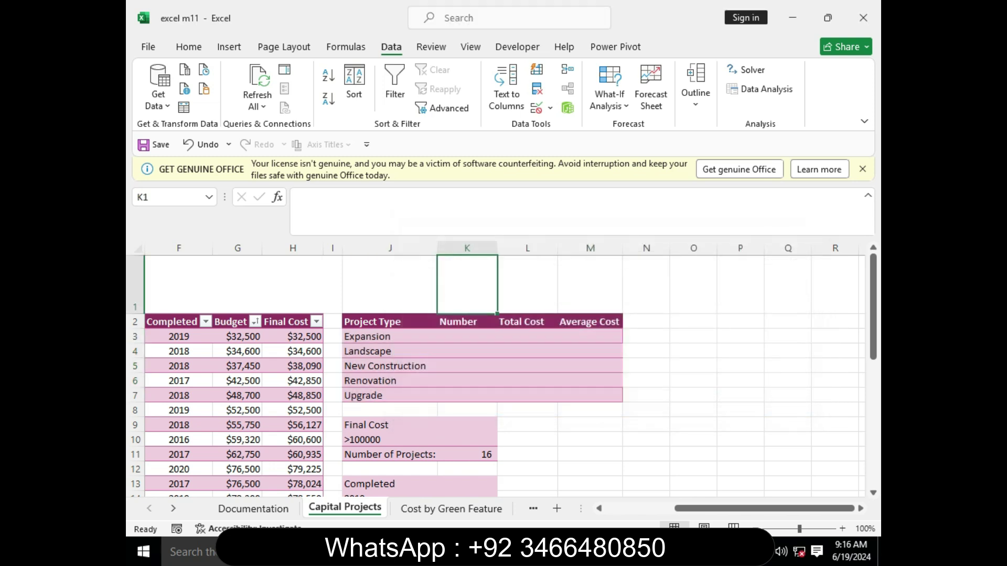
# Start a custom sort on the Projects table and choose Completed as the column to sort by.
pyautogui.click(234, 322)
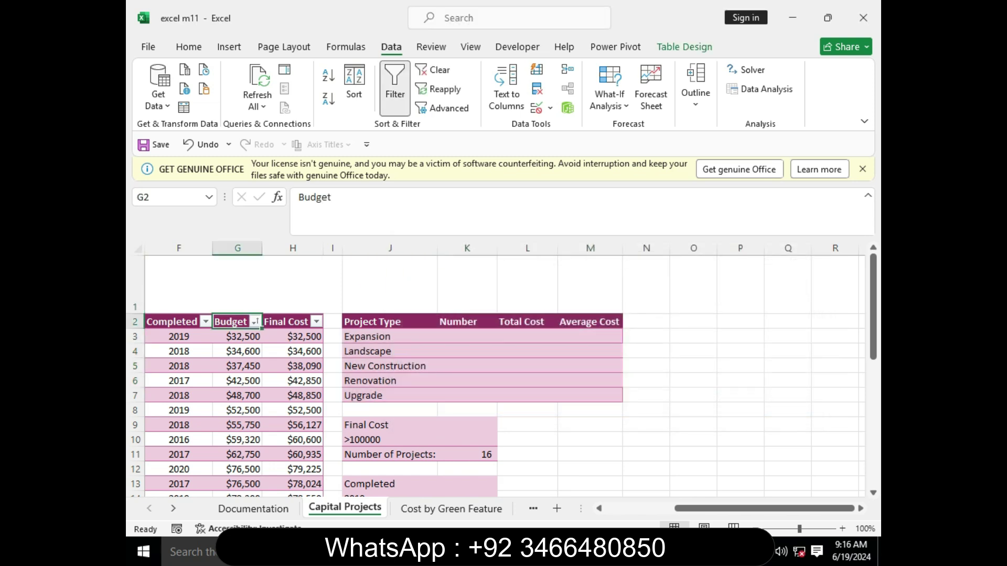
pyautogui.click(354, 87)
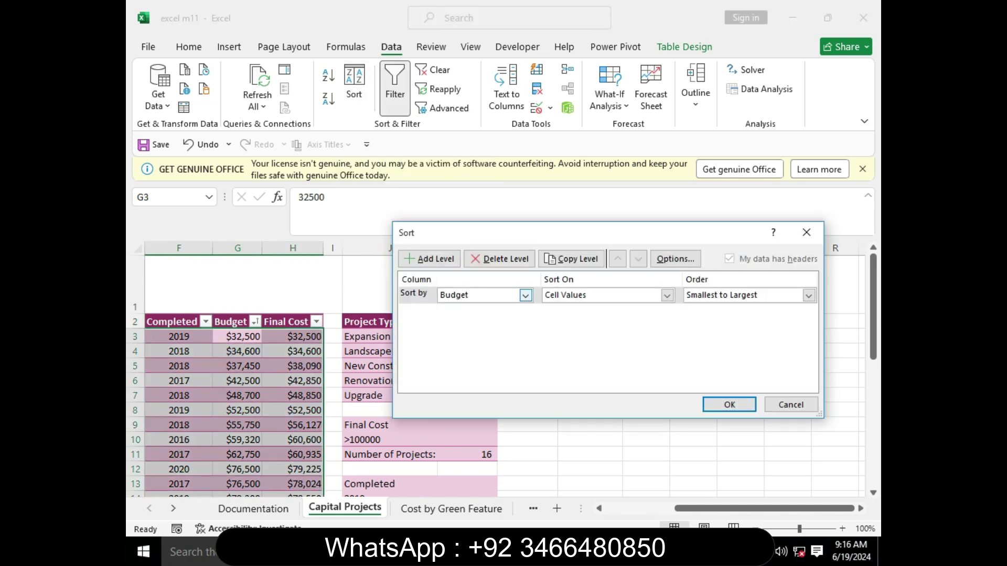
pyautogui.click(525, 295)
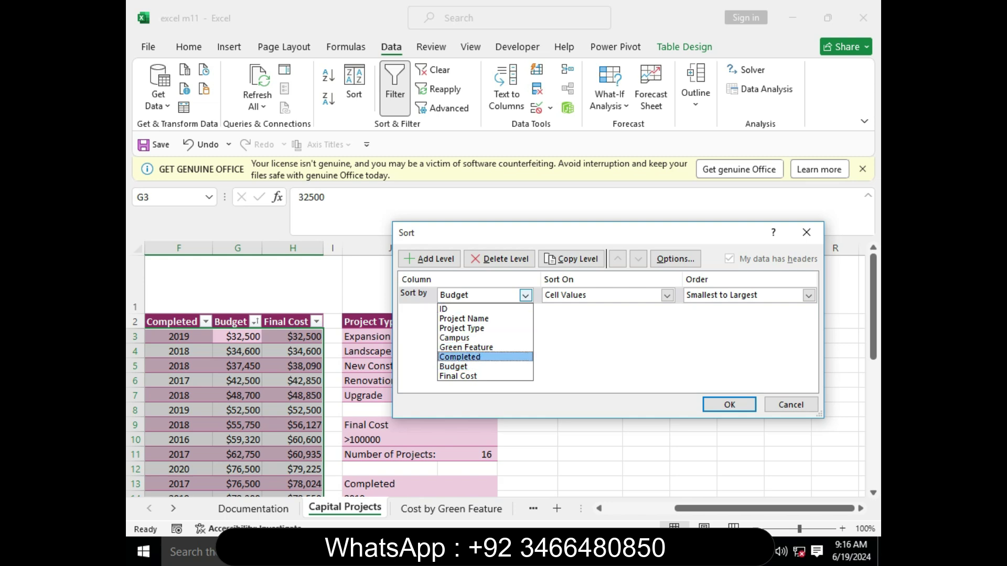
pyautogui.click(460, 357)
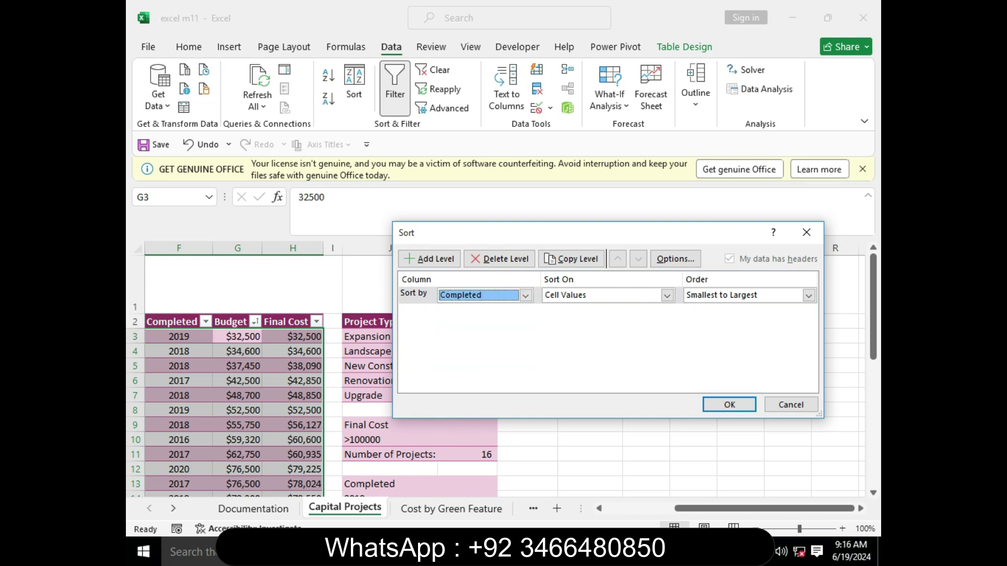
# Check the required sort order in step 2 of the Word instructions.
pyautogui.click(596, 552)
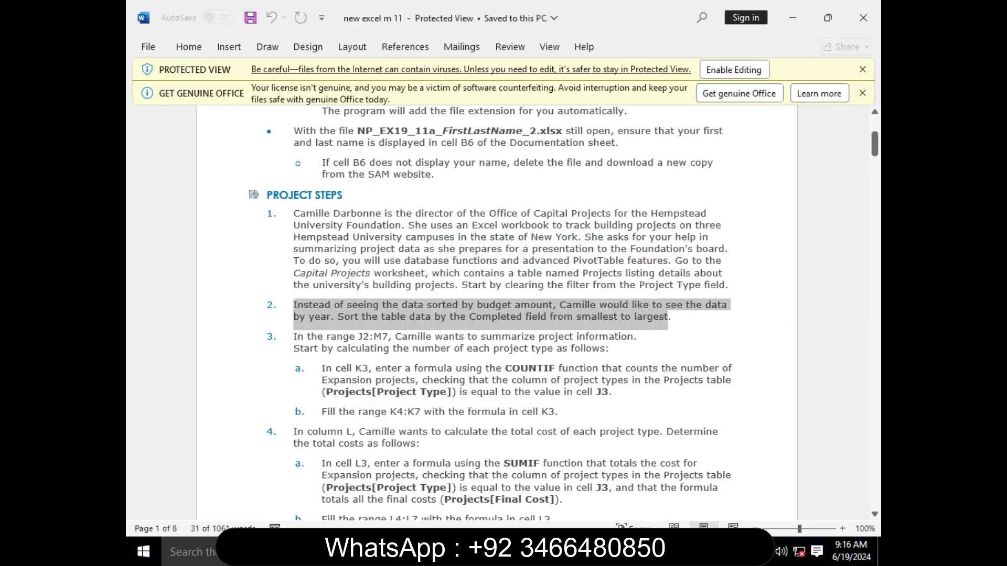
pyautogui.click(610, 349)
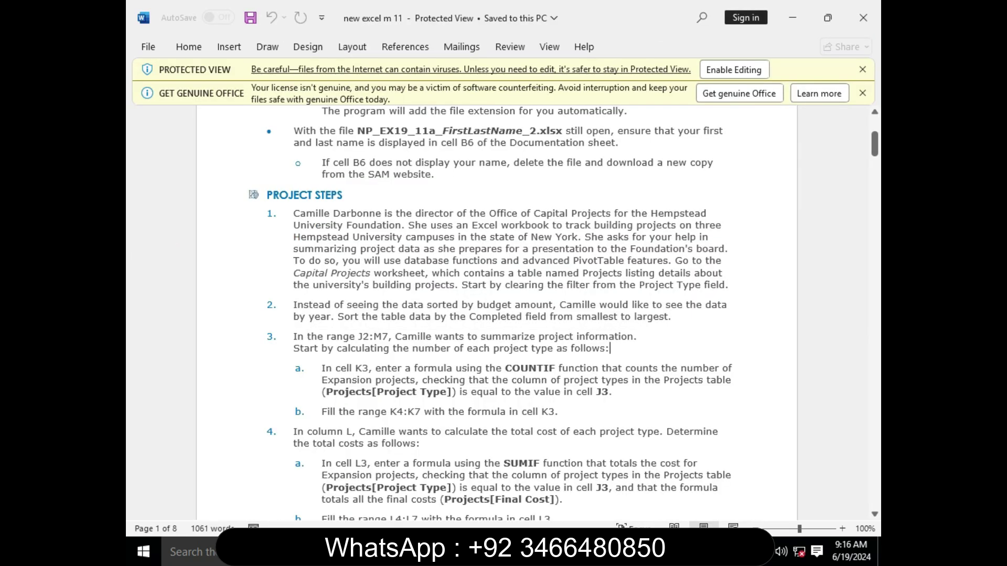
pyautogui.moveTo(577, 317); pyautogui.dragTo(668, 317)
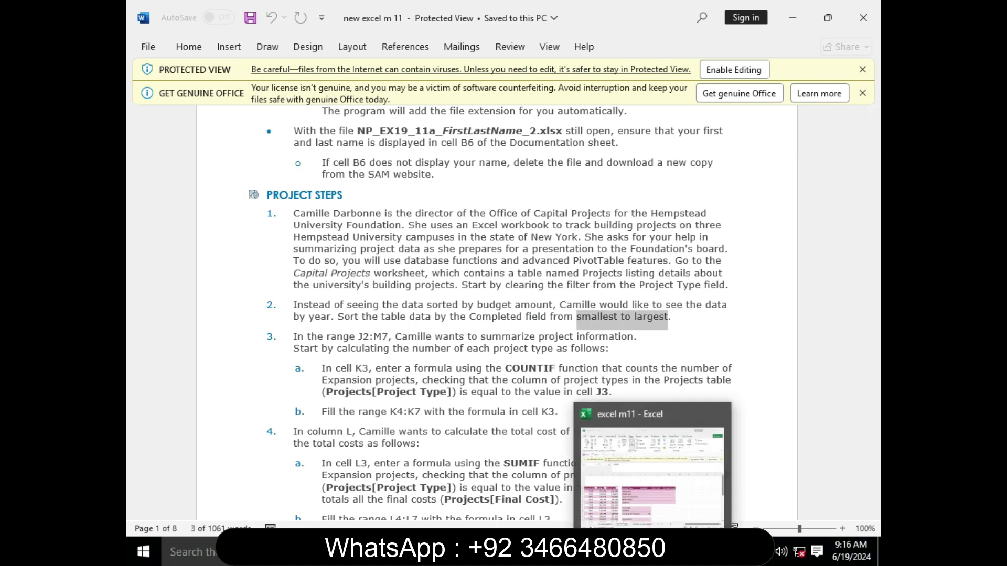
# Return to the workbook and apply the Completed sort on cell values, ordered smallest to largest.
pyautogui.click(653, 551)
pyautogui.click(809, 295)
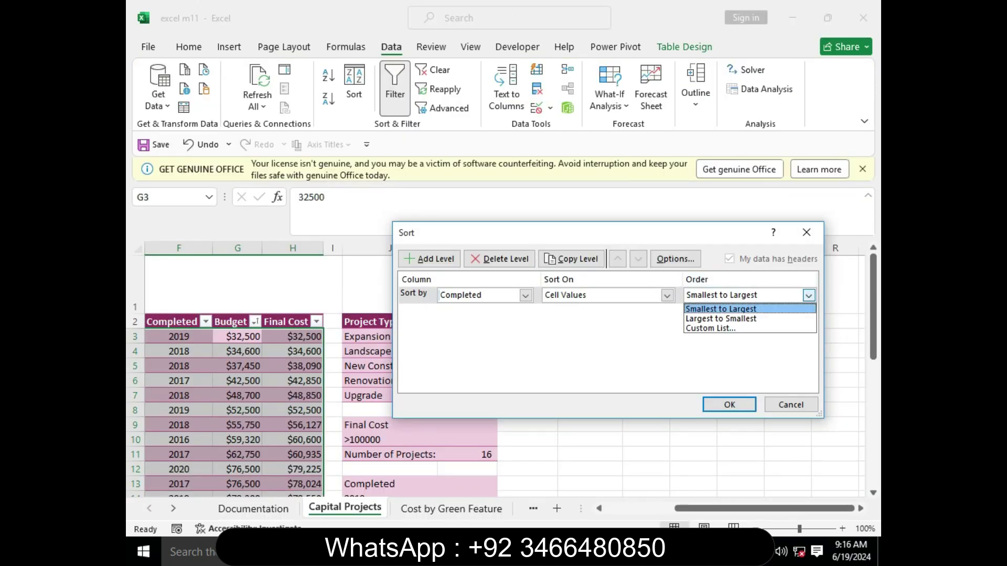
pyautogui.click(808, 296)
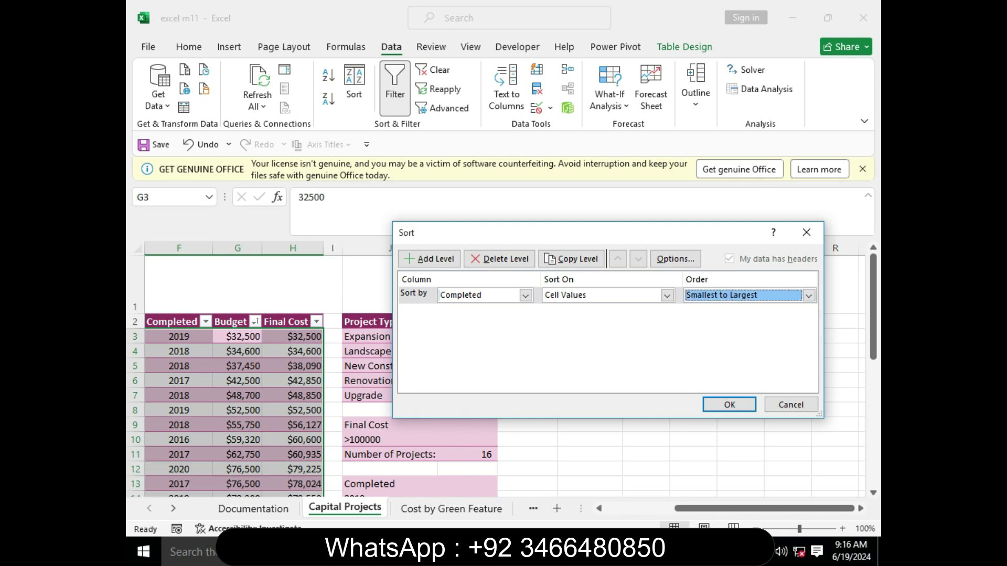
pyautogui.click(667, 296)
pyautogui.press('Escape')
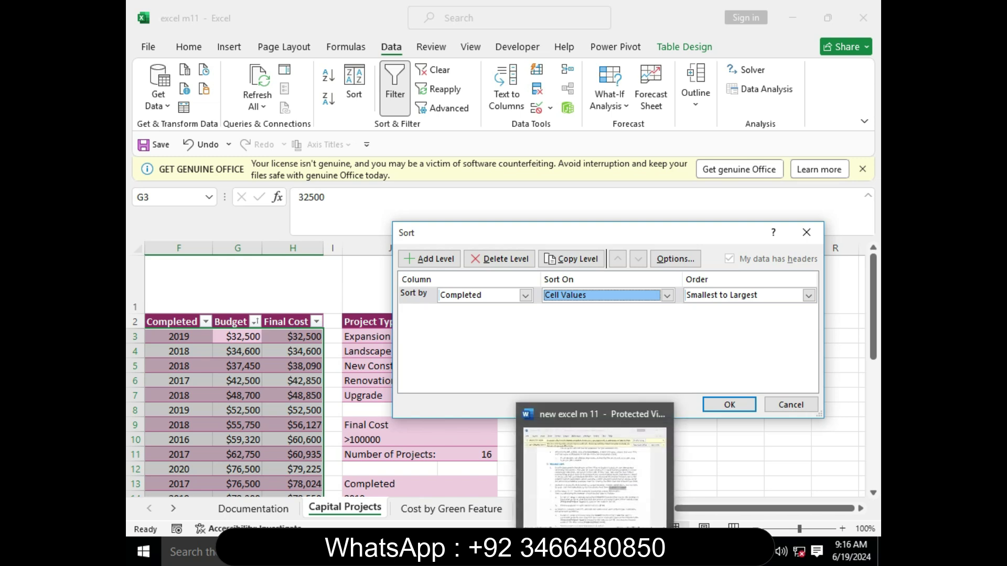
pyautogui.click(597, 466)
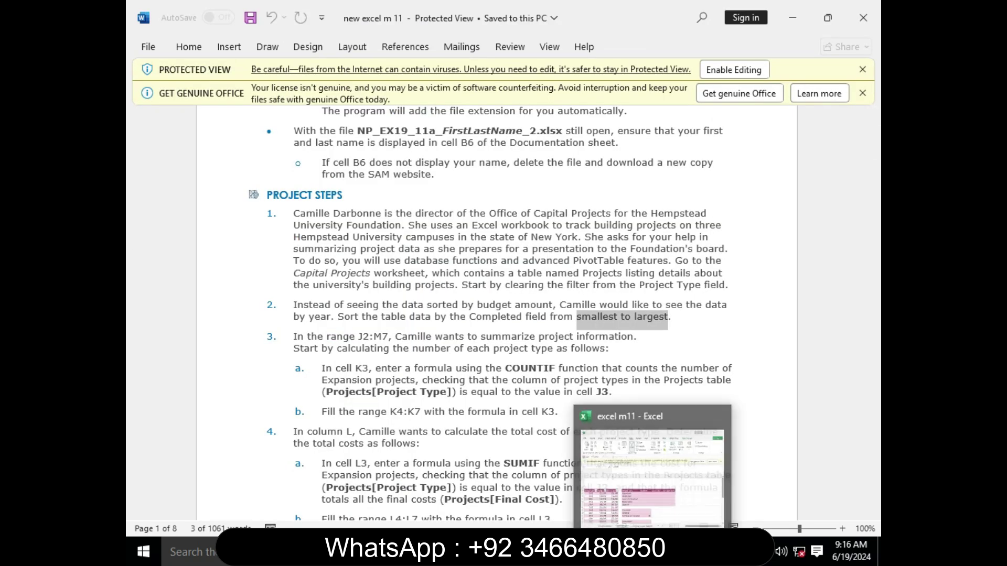
pyautogui.click(653, 462)
pyautogui.press('Return')
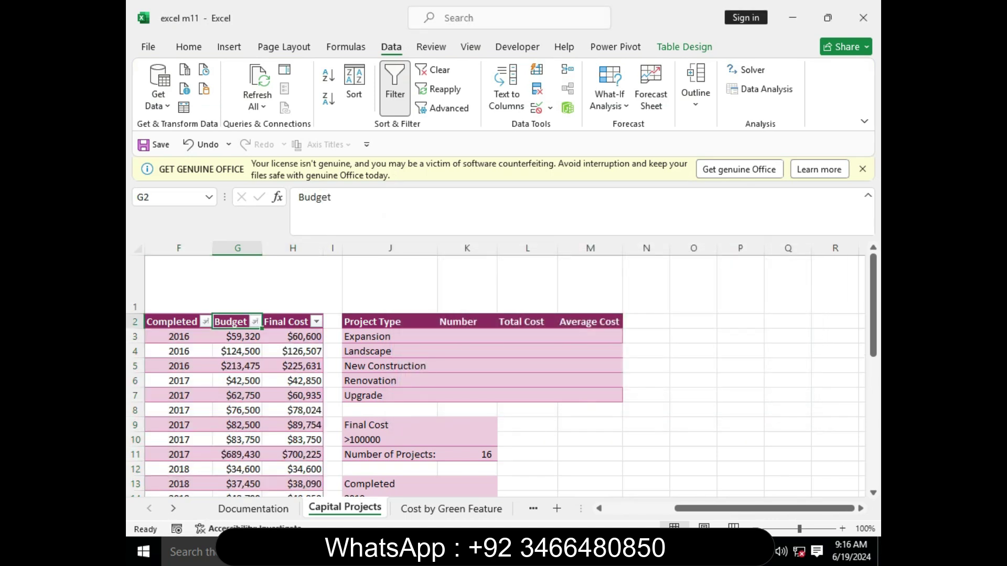
# Compare the sorted Projects table with Final Figure 1 in the Word instructions.
pyautogui.moveTo(765, 508); pyautogui.dragTo(697, 508)
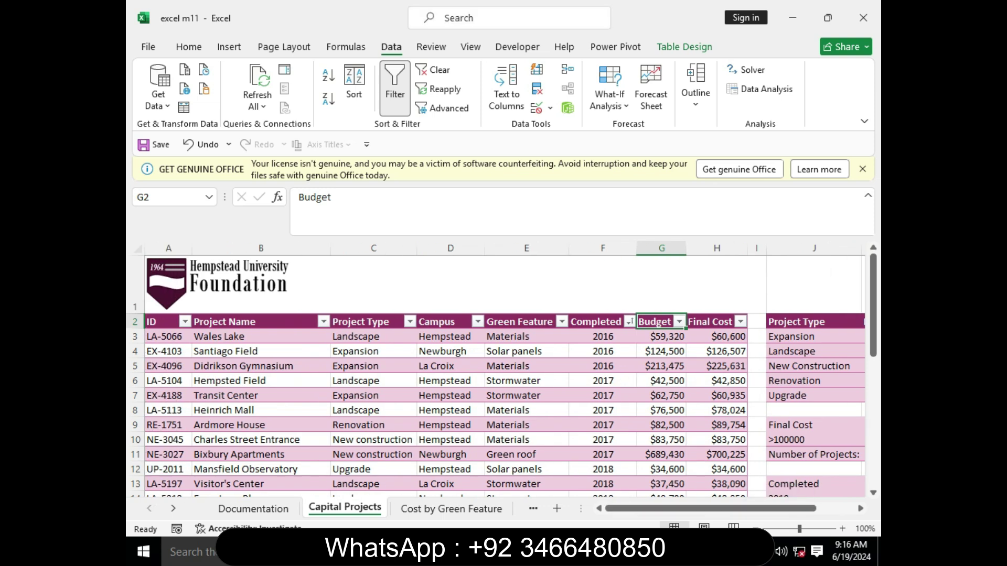
pyautogui.moveTo(596, 551)
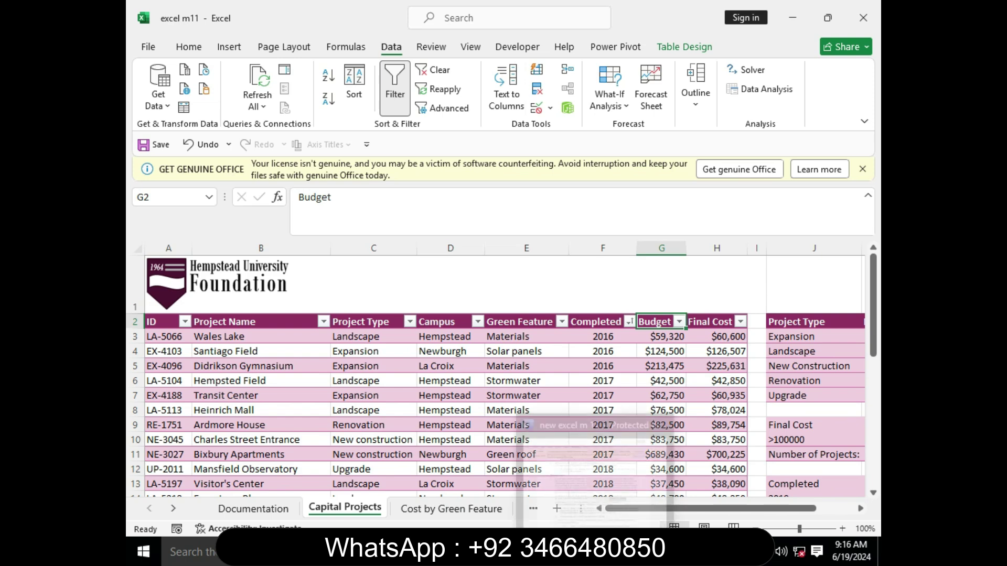
pyautogui.click(596, 484)
pyautogui.moveTo(874, 144); pyautogui.dragTo(874, 271)
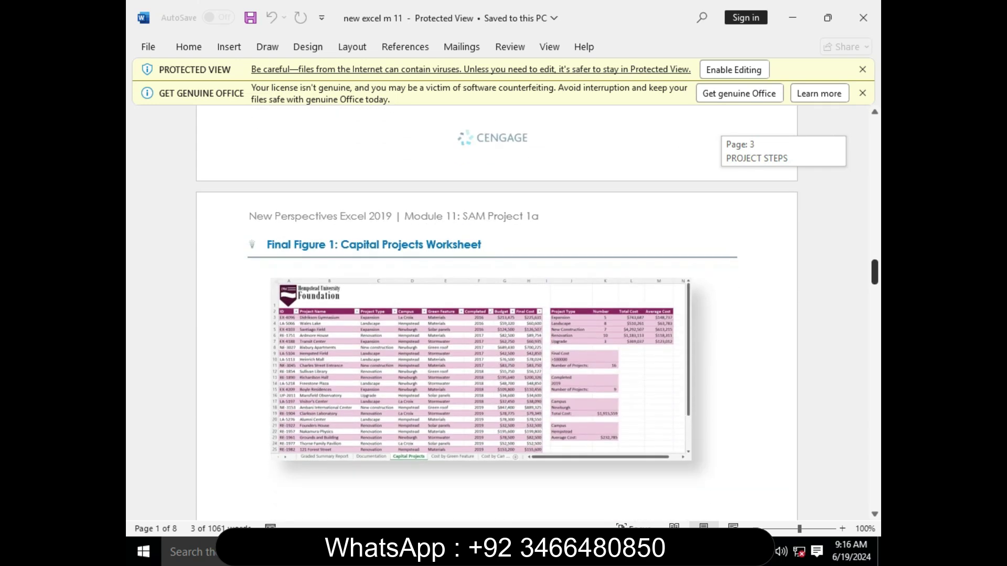
pyautogui.moveTo(874, 272); pyautogui.dragTo(875, 272)
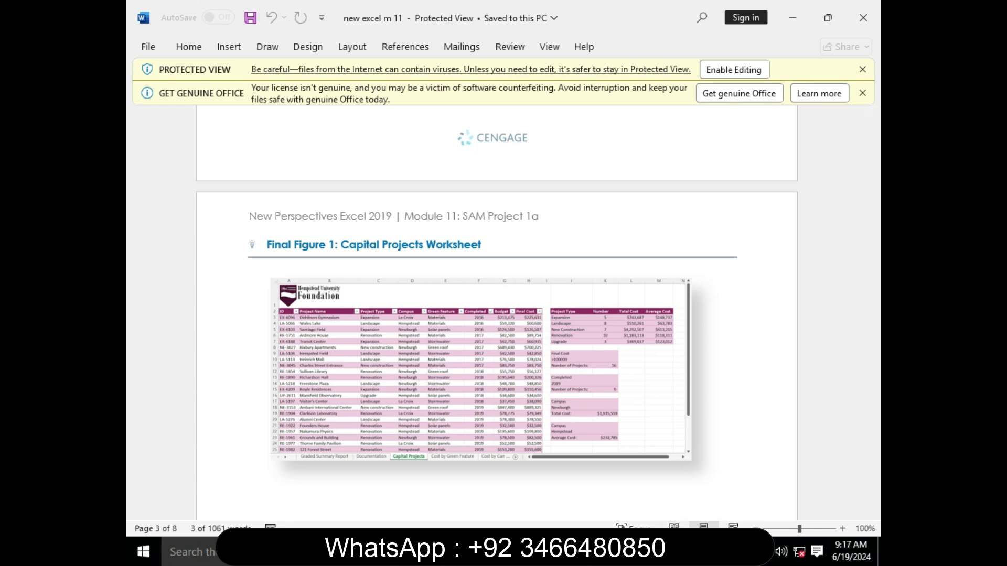
pyautogui.click(652, 462)
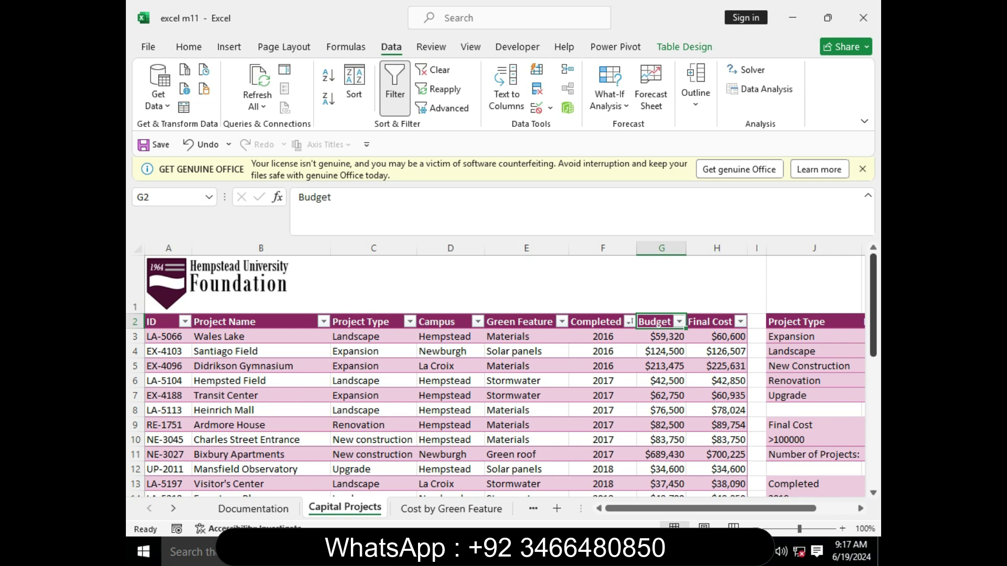
pyautogui.moveTo(873, 305); pyautogui.dragTo(873, 304)
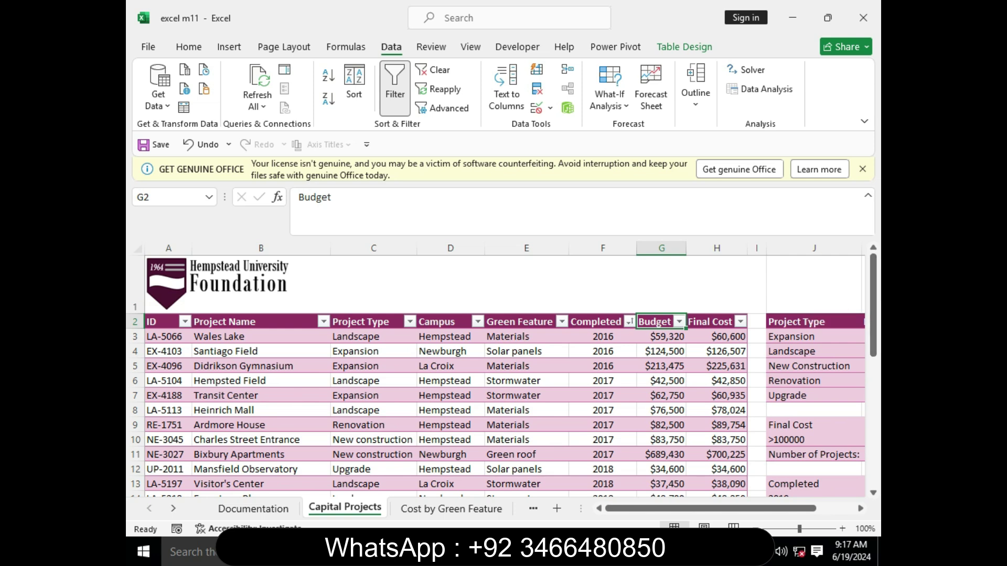
# Return to the Project Steps in the Word instructions and read step 3 and its part a about COUNTIF.
pyautogui.moveTo(619, 552)
pyautogui.click(619, 462)
pyautogui.moveTo(874, 272); pyautogui.dragTo(874, 150)
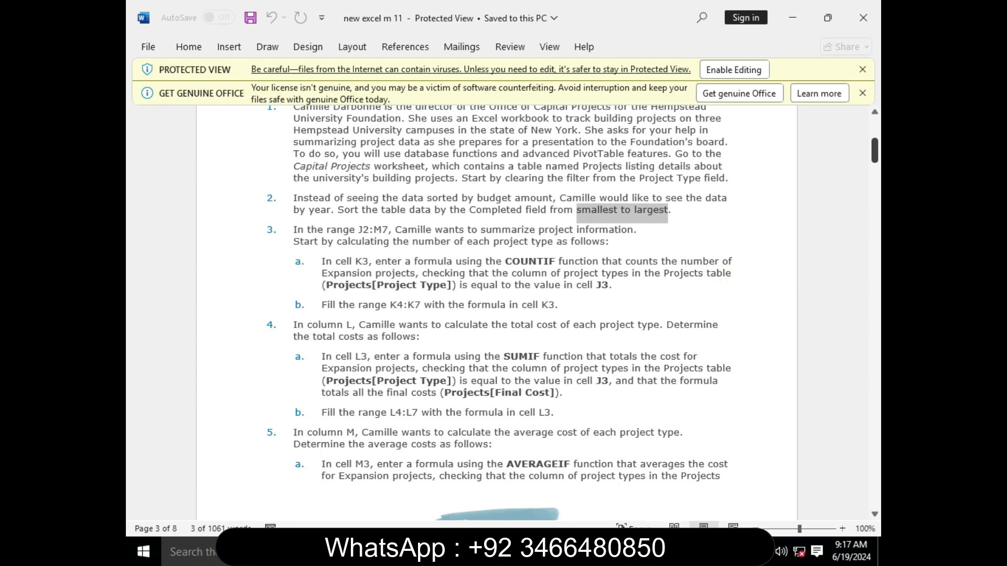
pyautogui.moveTo(293, 230); pyautogui.dragTo(615, 241)
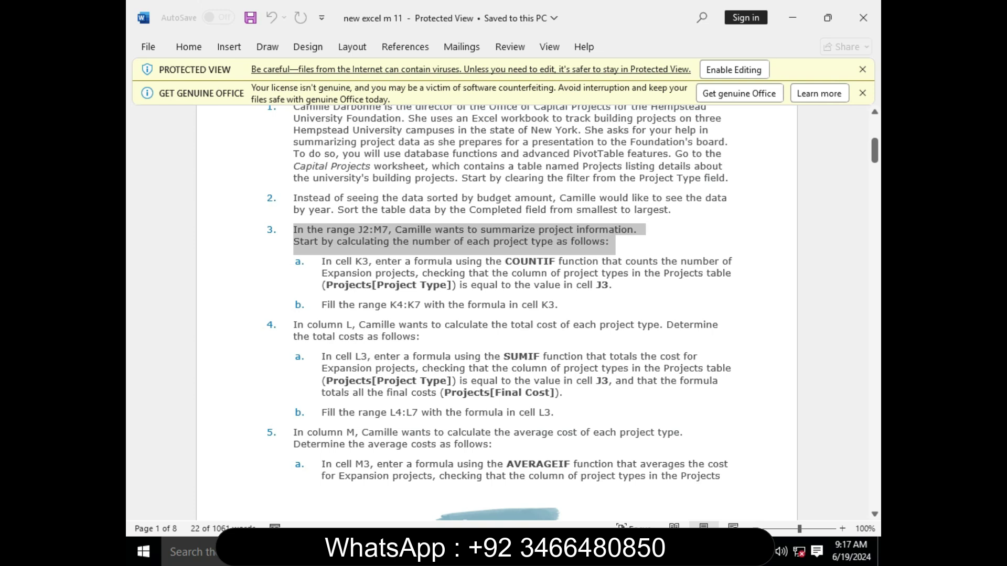
pyautogui.moveTo(322, 261); pyautogui.dragTo(616, 286)
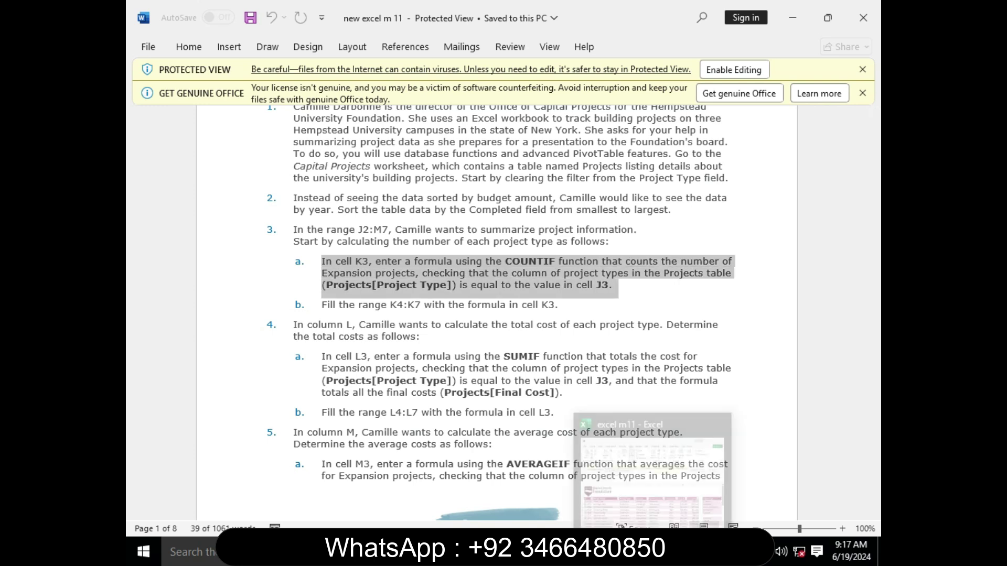
# Switch to the excel m11 workbook and select cell K3, the Number for Expansion, on the Capital Projects sheet.
pyautogui.hotkey('alt', 'Tab')
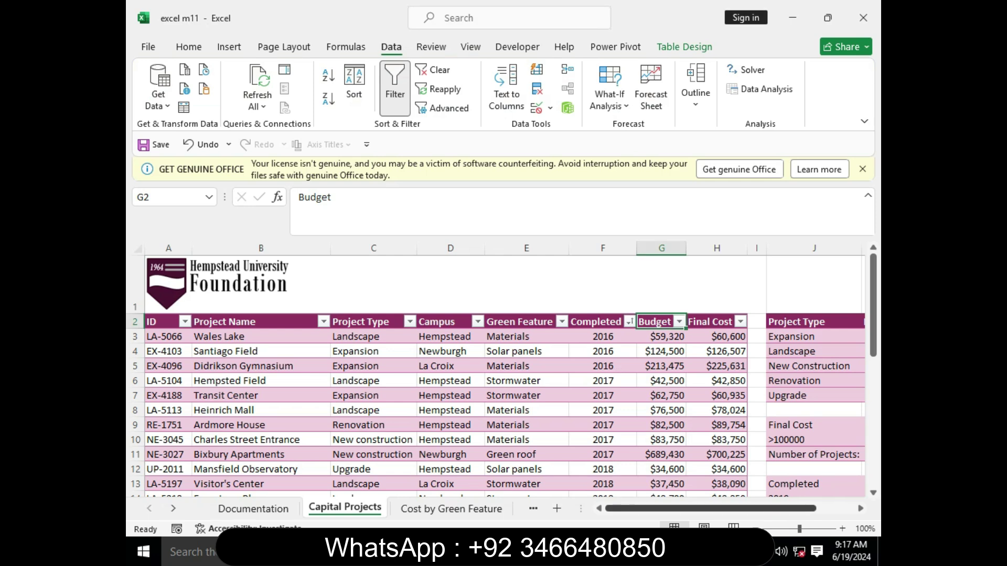
pyautogui.hscroll(3, 503, 378)
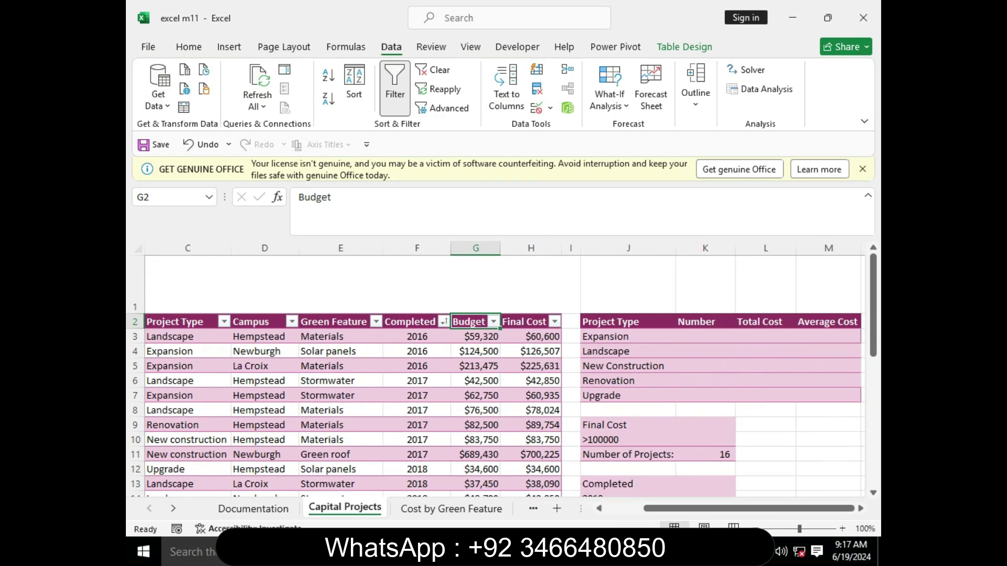
pyautogui.click(705, 336)
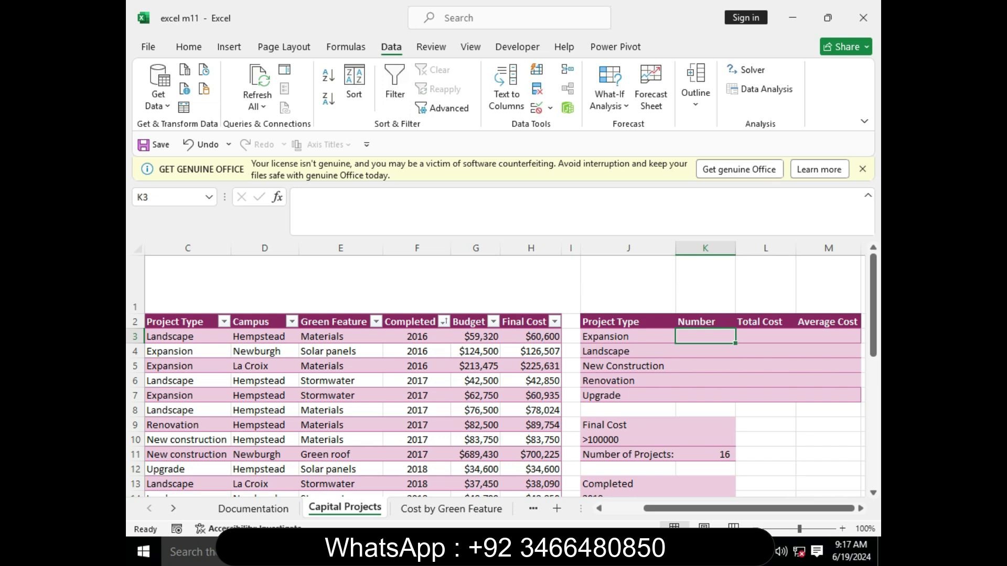
pyautogui.write('=')
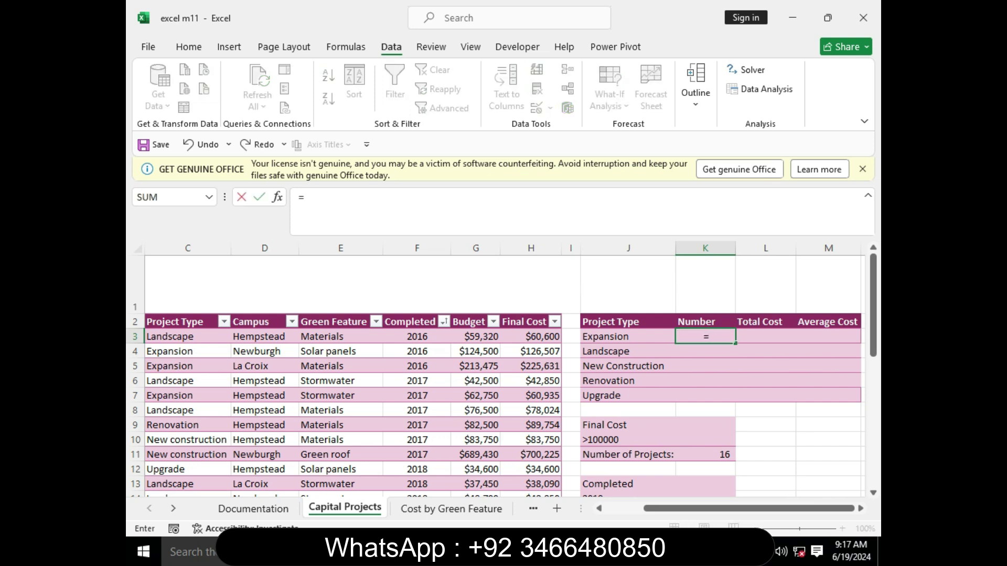
pyautogui.click(595, 551)
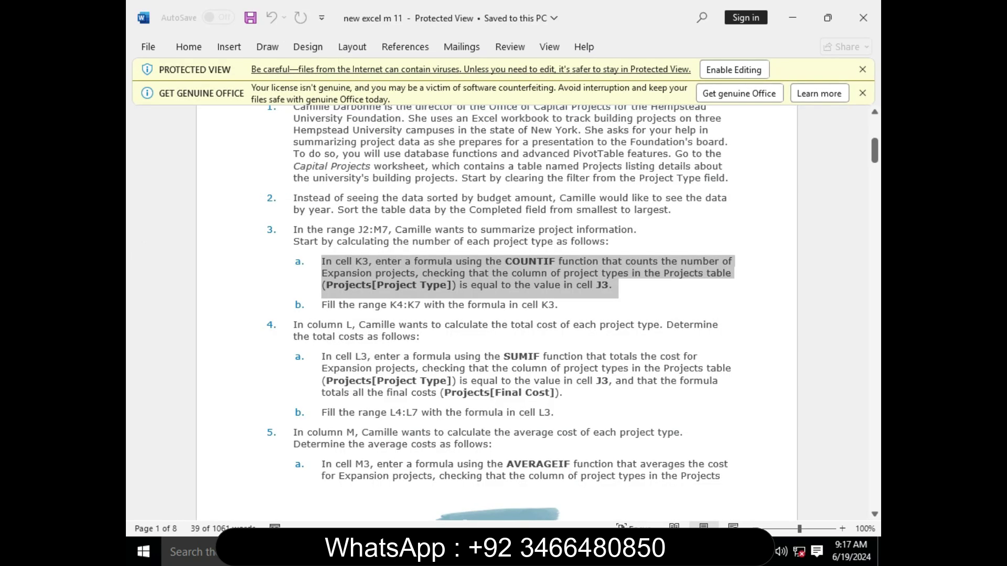
pyautogui.click(613, 286)
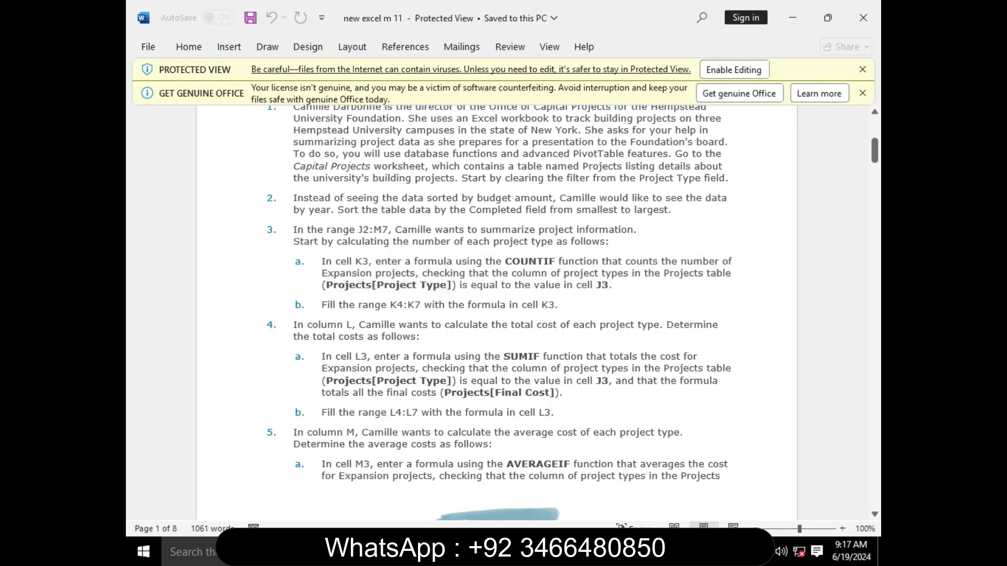
pyautogui.moveTo(555, 262); pyautogui.dragTo(505, 261)
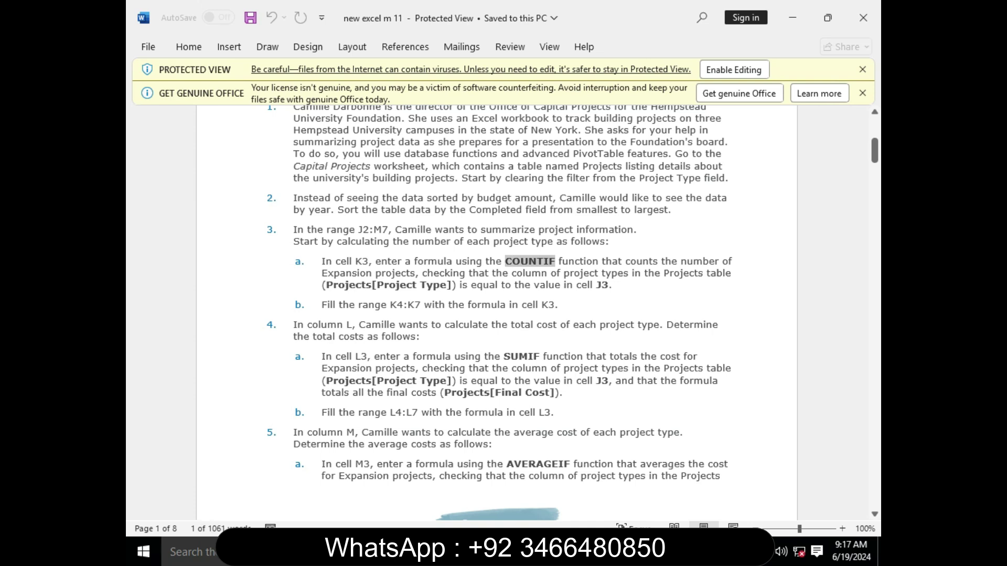
pyautogui.rightClick(511, 205)
pyautogui.click(535, 259)
pyautogui.click(653, 552)
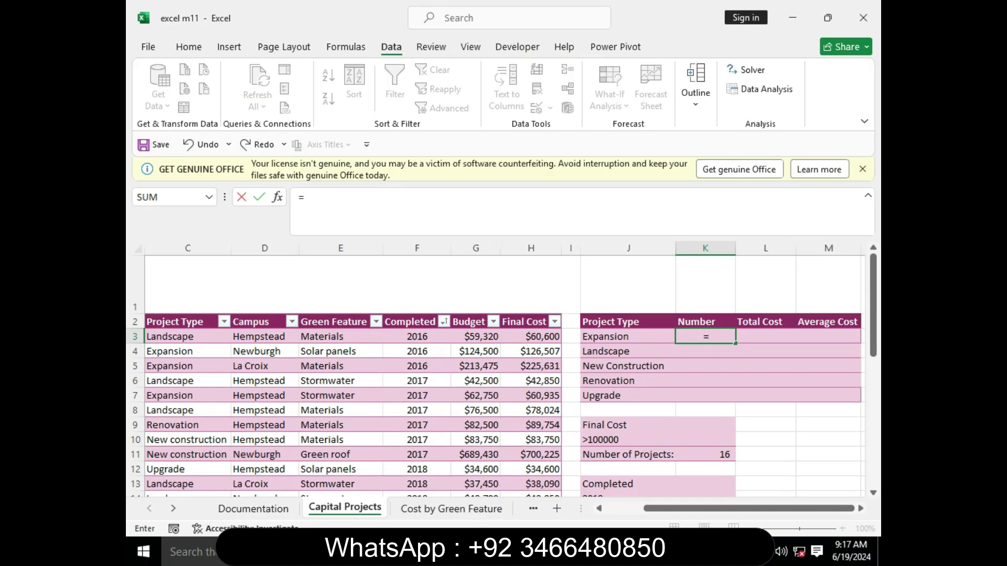
pyautogui.rightClick(344, 206)
pyautogui.click(383, 283)
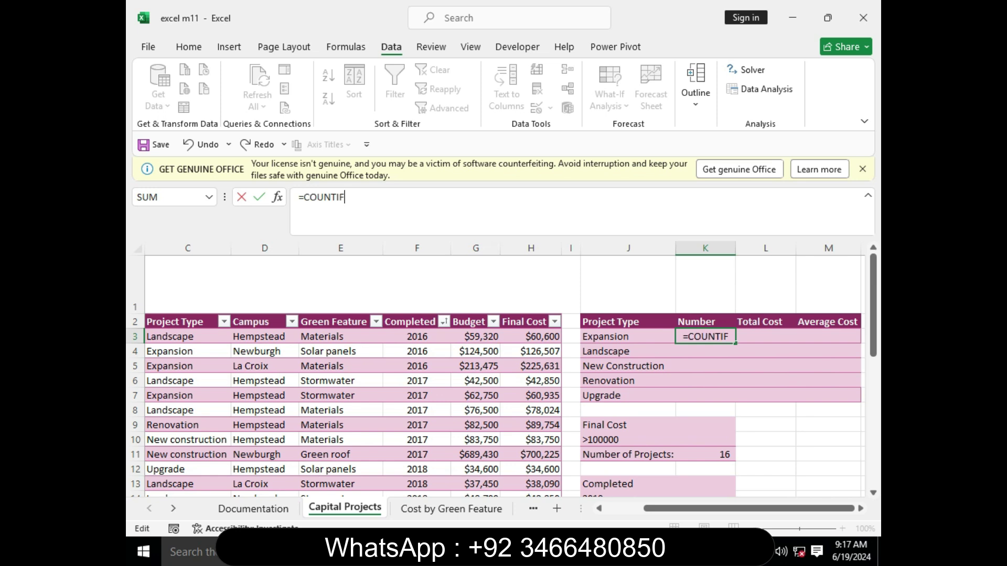
pyautogui.click(278, 197)
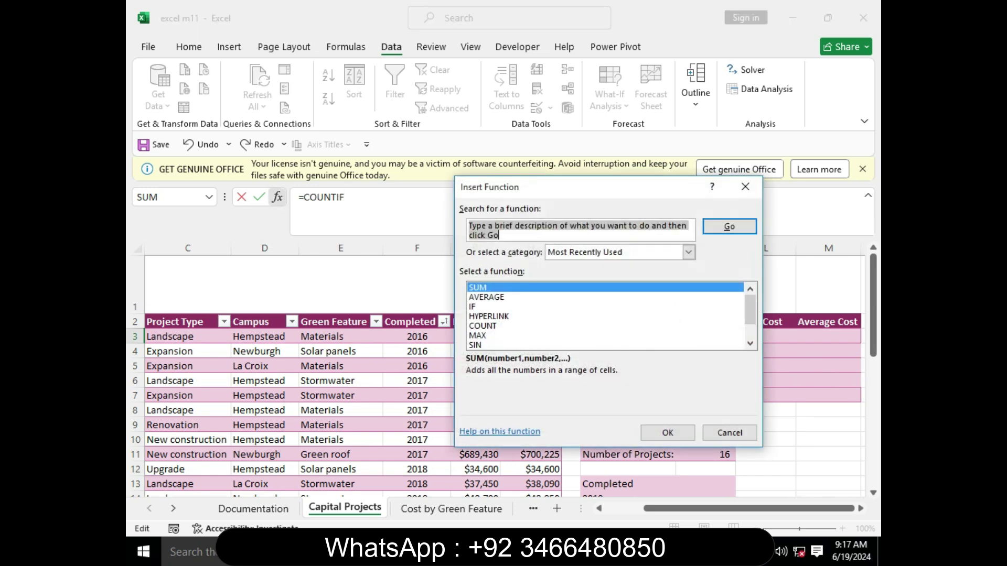
pyautogui.click(745, 187)
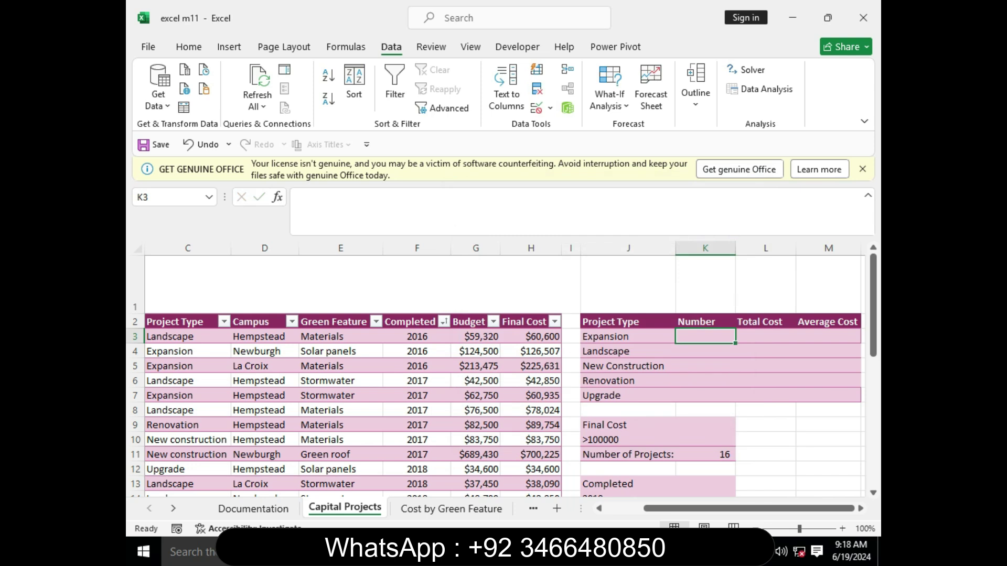
# Start a formula in cell K3 and copy the function name COUNTIF from step 3a of the Word instructions.
pyautogui.write('=')
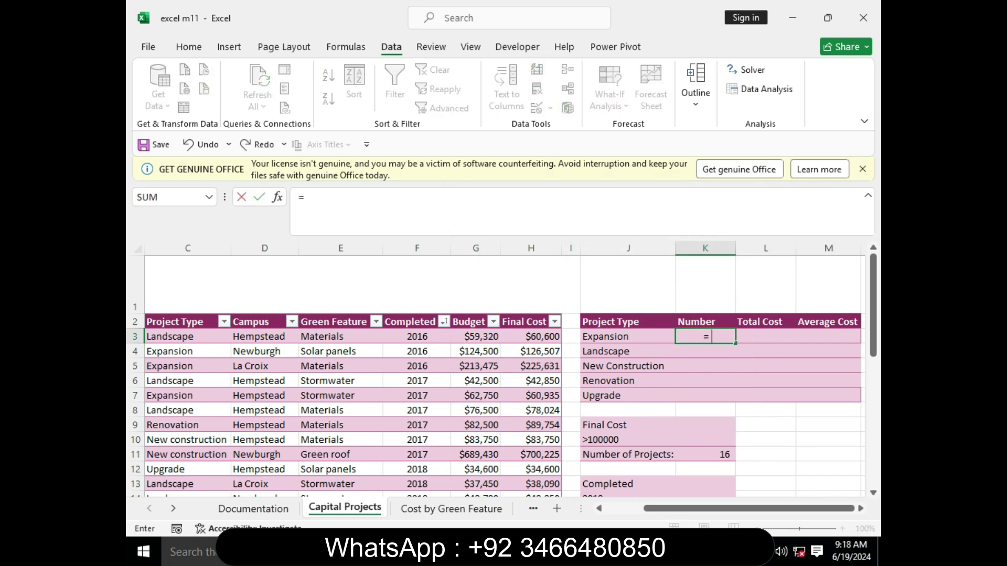
pyautogui.write('CUM')
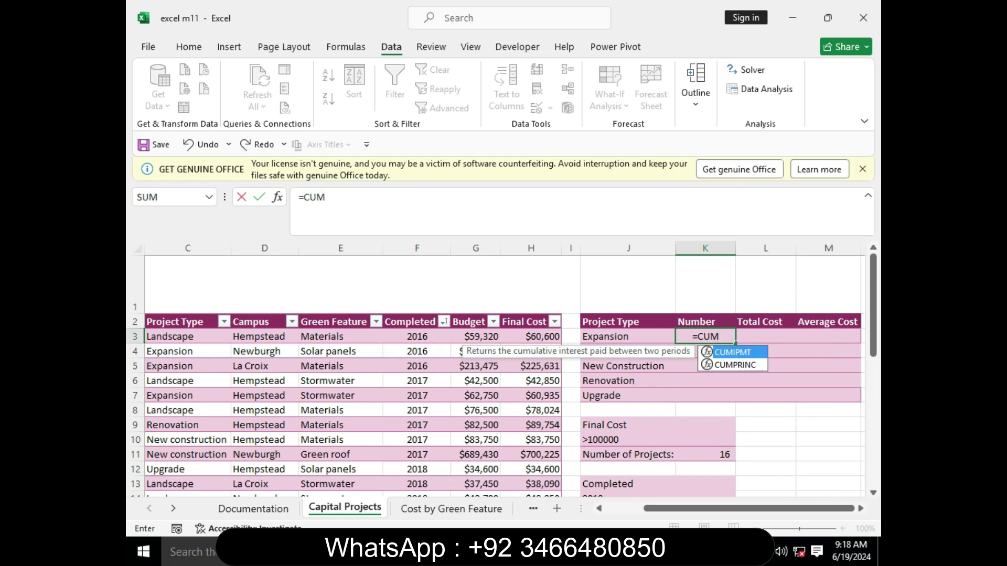
pyautogui.click(596, 552)
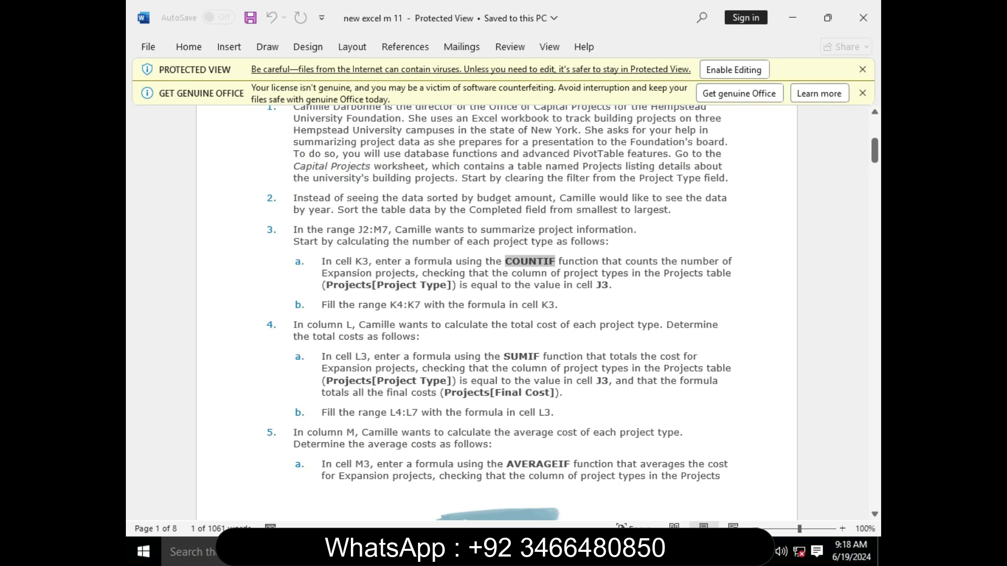
pyautogui.click(612, 286)
pyautogui.moveTo(555, 261); pyautogui.dragTo(505, 261)
pyautogui.rightClick(506, 261)
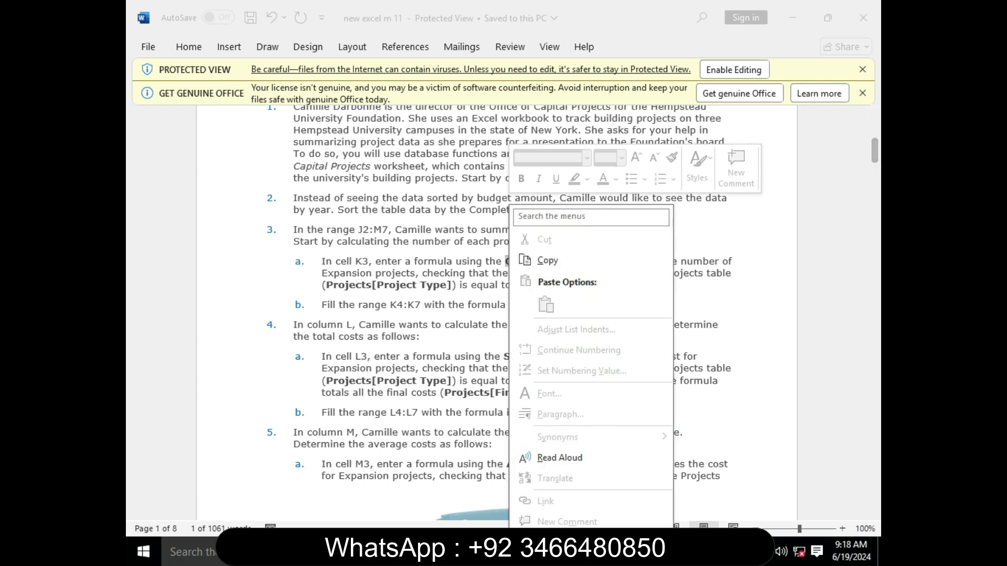
pyautogui.click(531, 260)
# Return to the workbook, make the K3 formula read =COUNTIF( and open the function's arguments.
pyautogui.moveTo(656, 552)
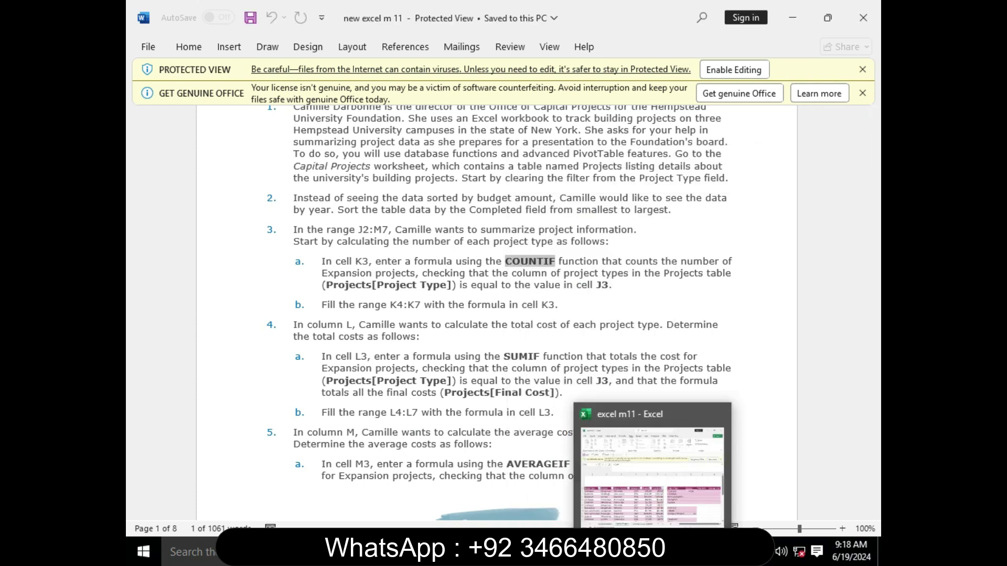
pyautogui.click(653, 461)
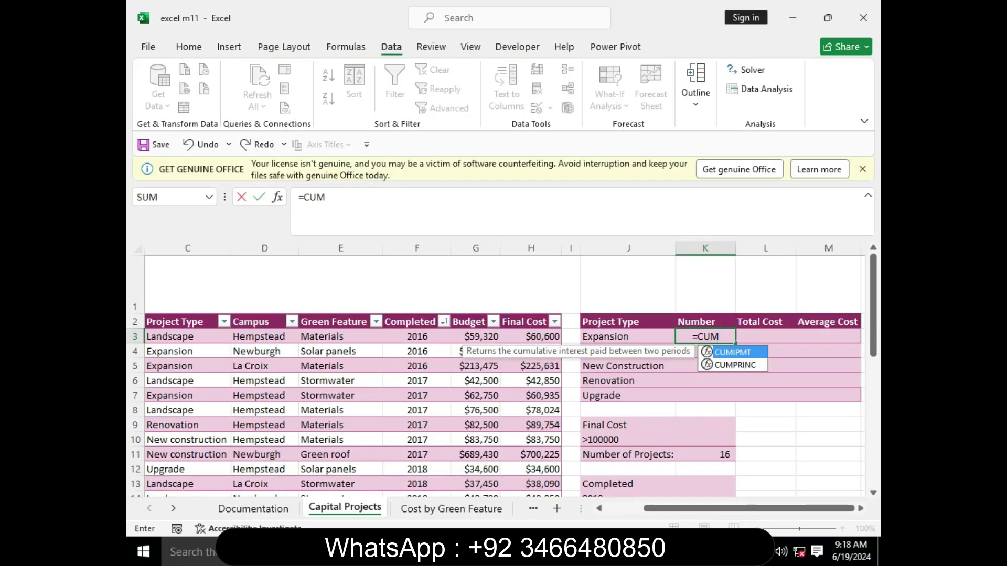
pyautogui.press('BackSpace')
pyautogui.press('BackSpace')
pyautogui.press('BackSpace')
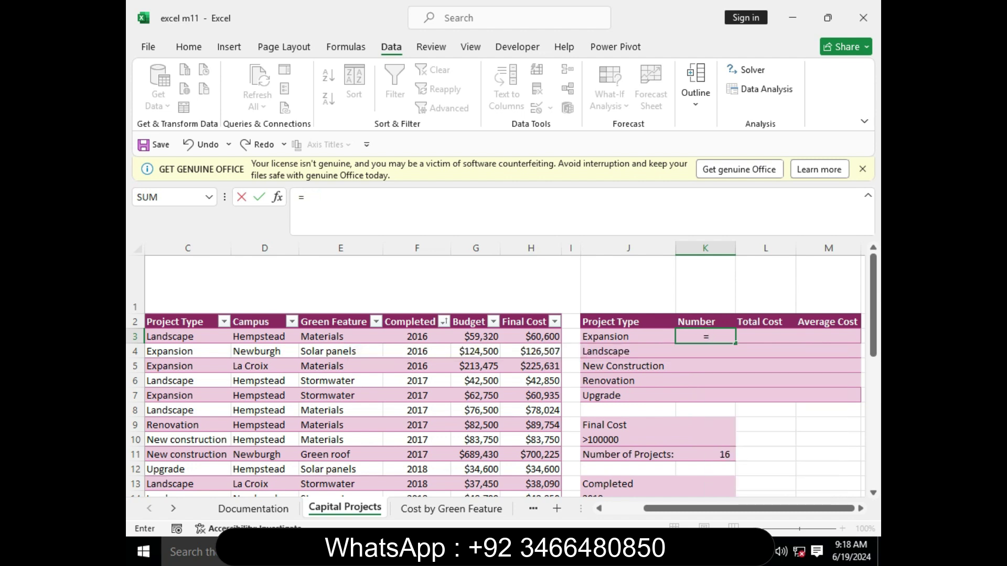
pyautogui.rightClick(325, 202)
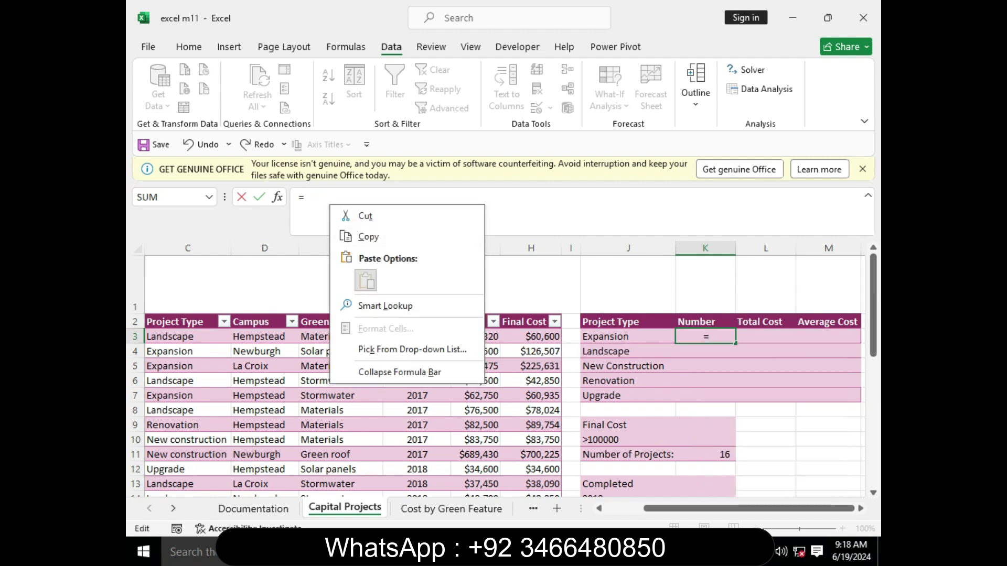
pyautogui.press('Escape')
pyautogui.write('COUNTIF')
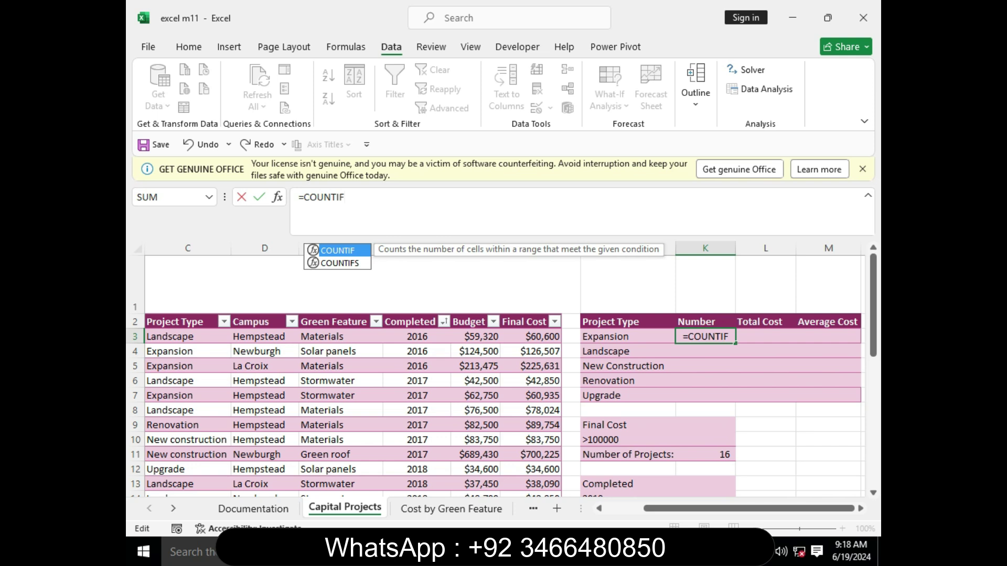
pyautogui.write('(')
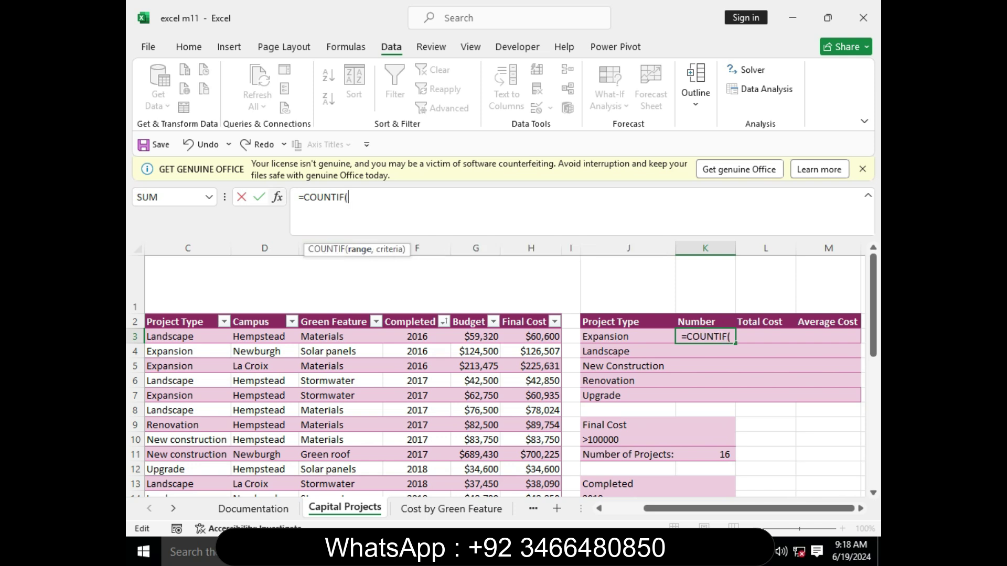
pyautogui.click(277, 198)
# Recheck the COUNTIF range and criteria in step 3a of the Word instructions and return to the workbook.
pyautogui.moveTo(604, 551)
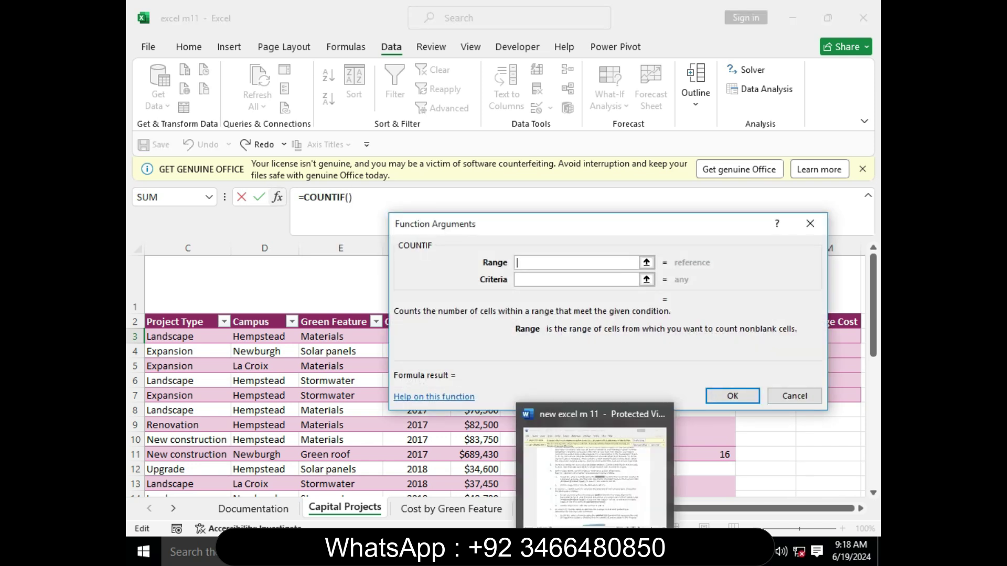
pyautogui.click(603, 482)
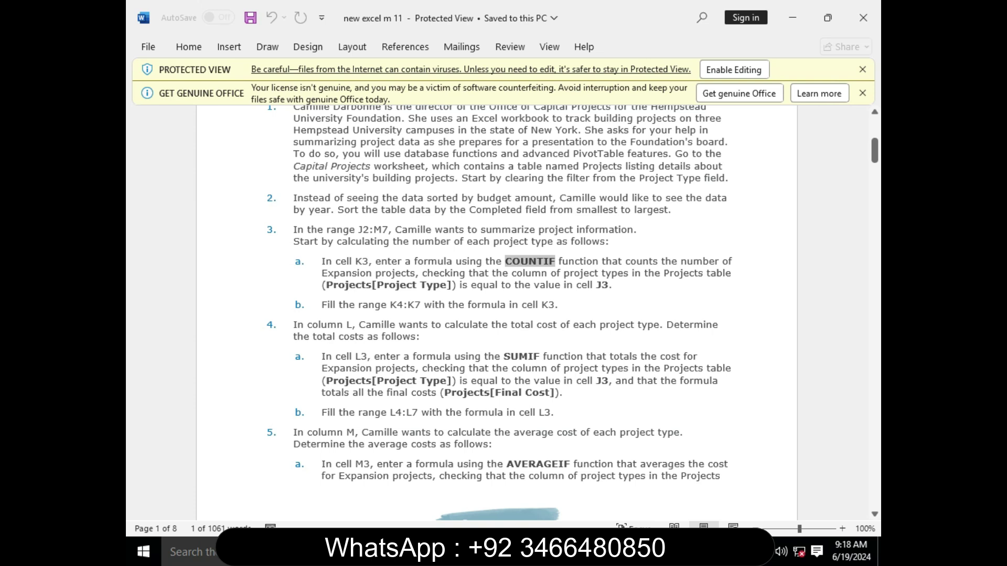
pyautogui.moveTo(653, 550)
pyautogui.click(652, 472)
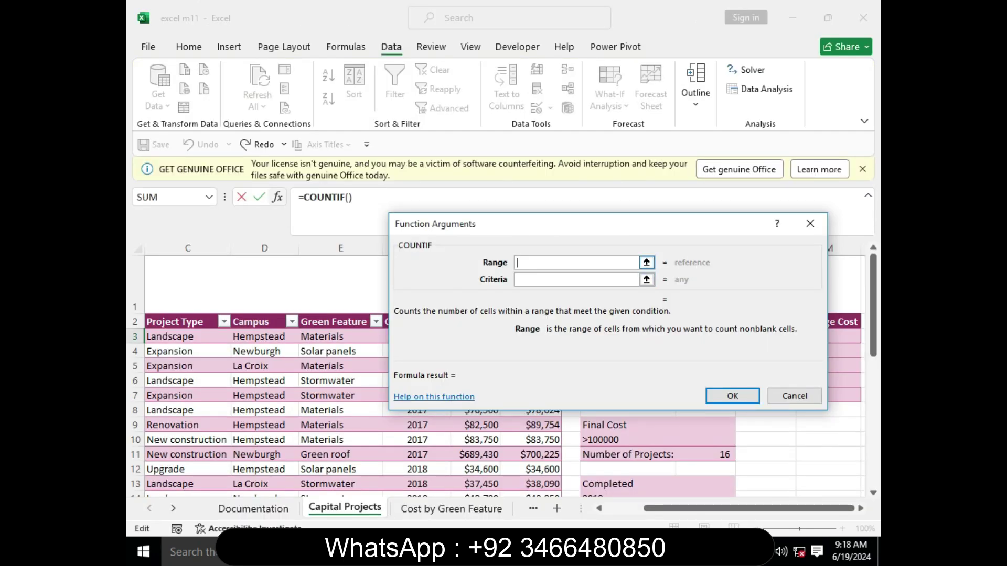
# Set the COUNTIF range to the table's Project Type column, Projects[Project Type].
pyautogui.moveTo(525, 224); pyautogui.dragTo(435, 11)
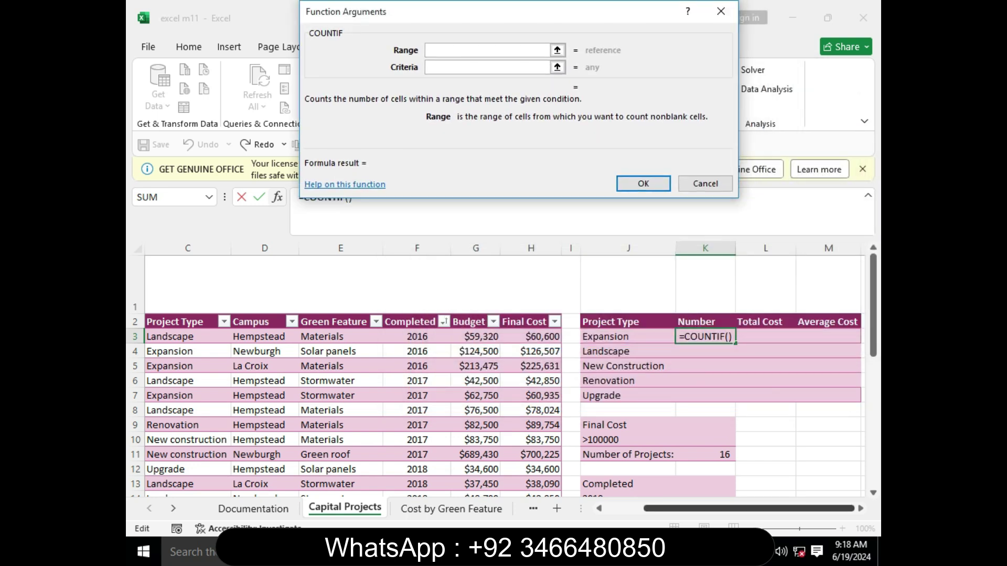
pyautogui.moveTo(745, 508); pyautogui.dragTo(706, 509)
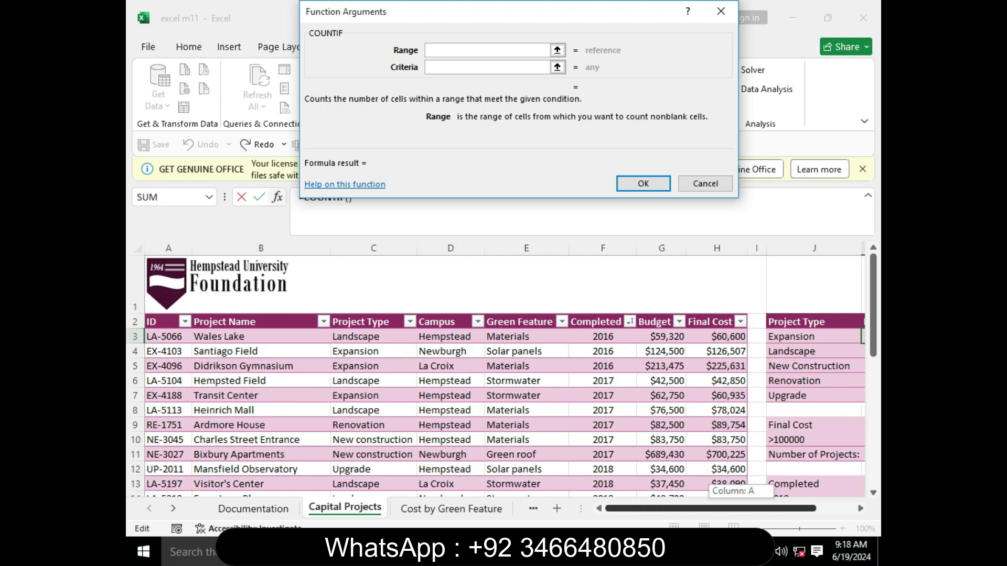
pyautogui.moveTo(706, 508); pyautogui.dragTo(706, 508)
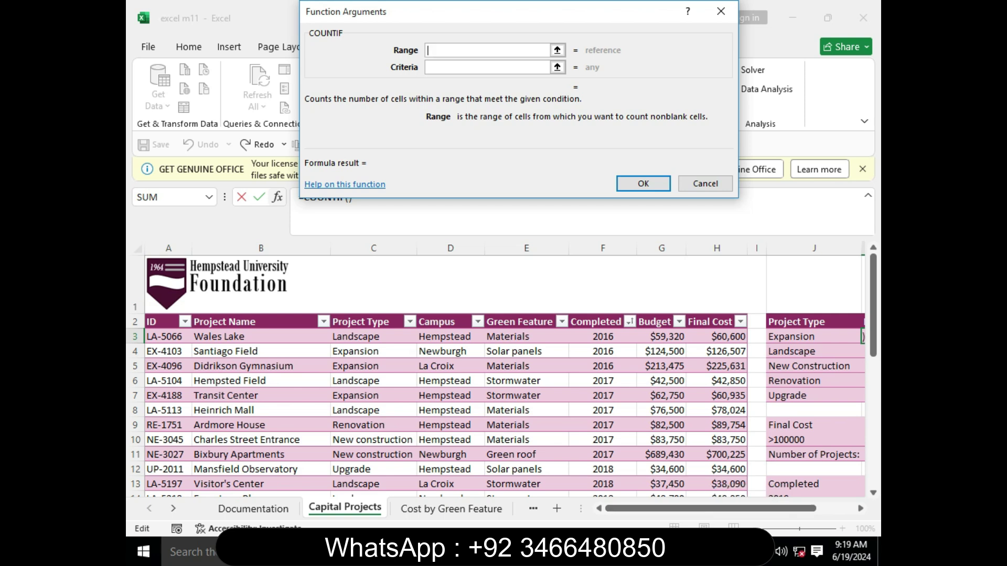
pyautogui.moveTo(399, 337); pyautogui.dragTo(420, 459)
pyautogui.moveTo(873, 435); pyautogui.dragTo(873, 315)
pyautogui.moveTo(734, 507); pyautogui.dragTo(773, 507)
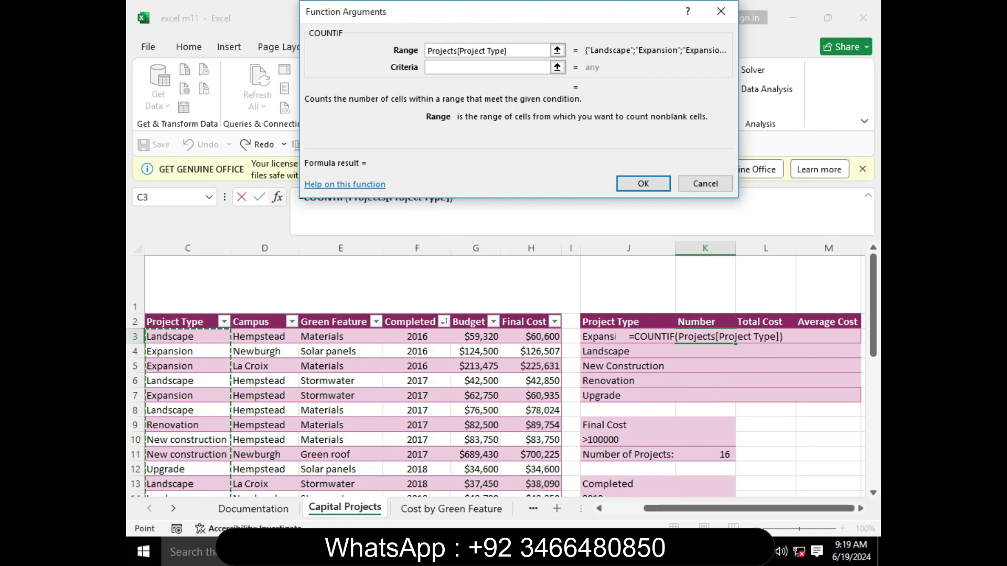
# Set the COUNTIF criteria to cell J3 and enter the formula in K3.
pyautogui.click(487, 67)
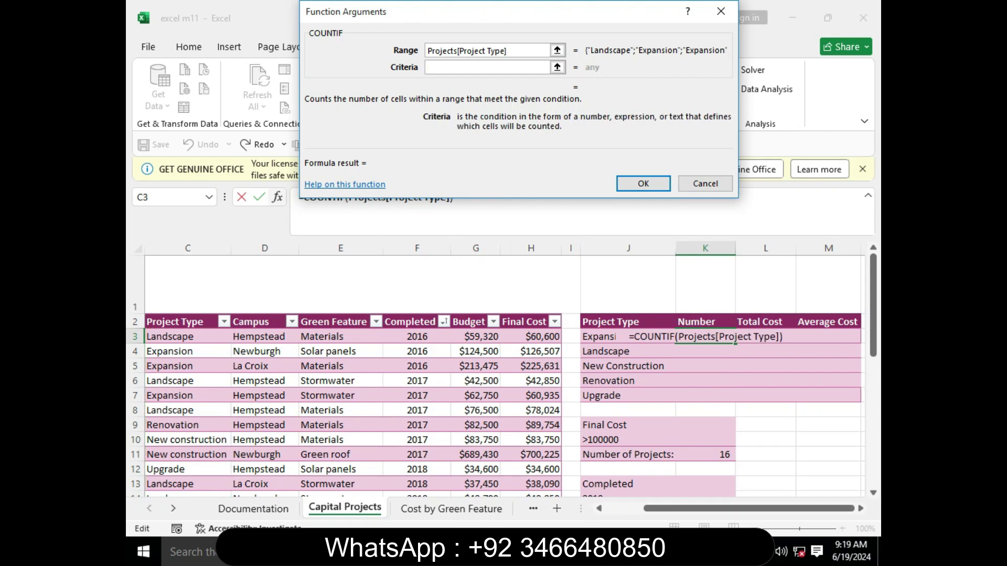
pyautogui.click(597, 336)
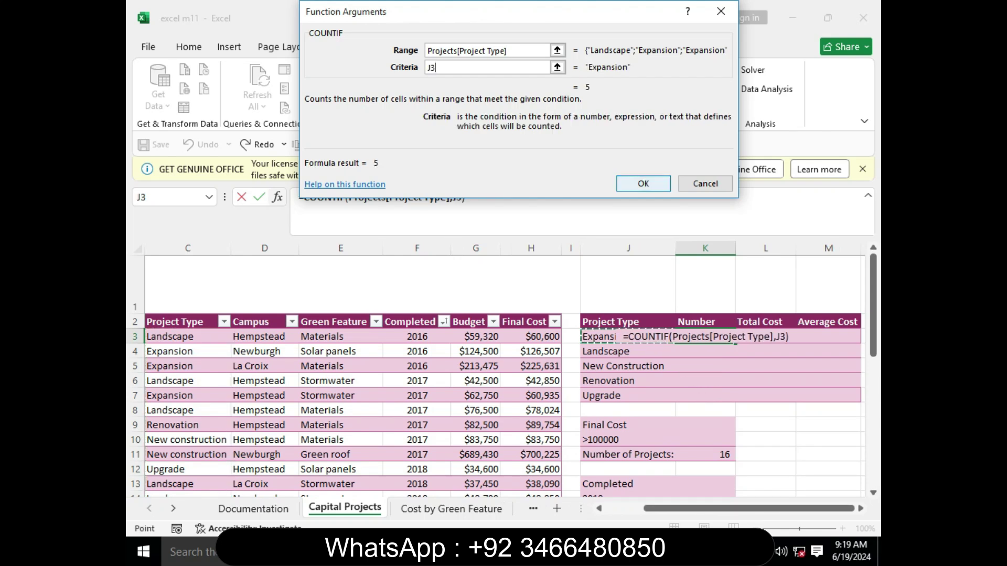
pyautogui.press('Return')
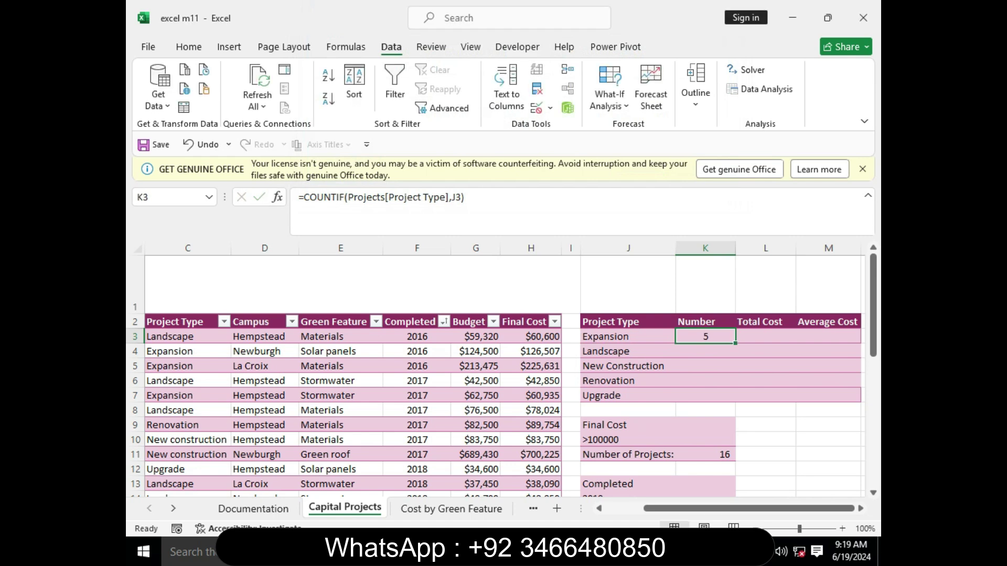
# Check step 3b in the Word instructions and fill the range K4:K7 with the COUNTIF formula from K3.
pyautogui.moveTo(594, 551)
pyautogui.click(595, 472)
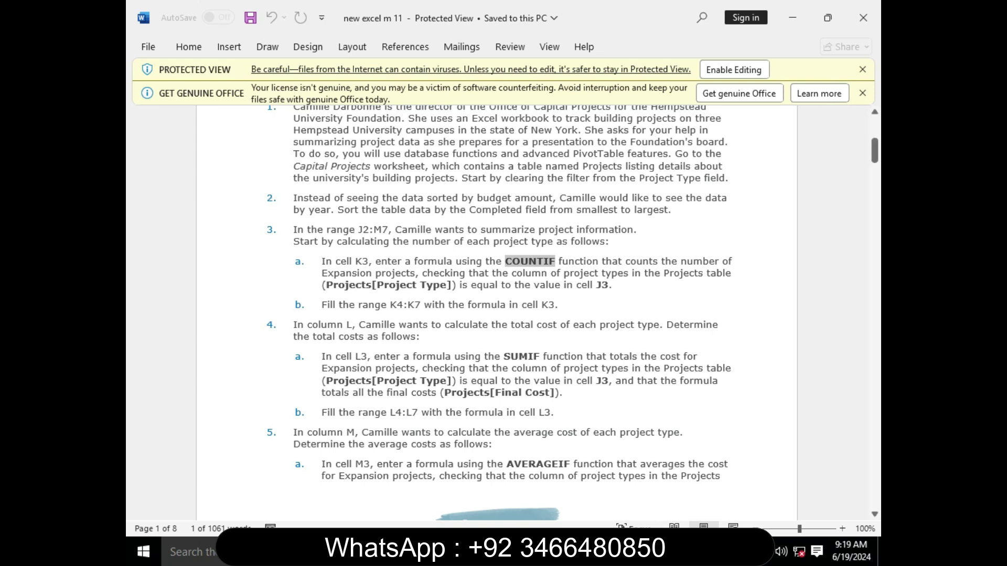
pyautogui.moveTo(875, 151); pyautogui.dragTo(874, 130)
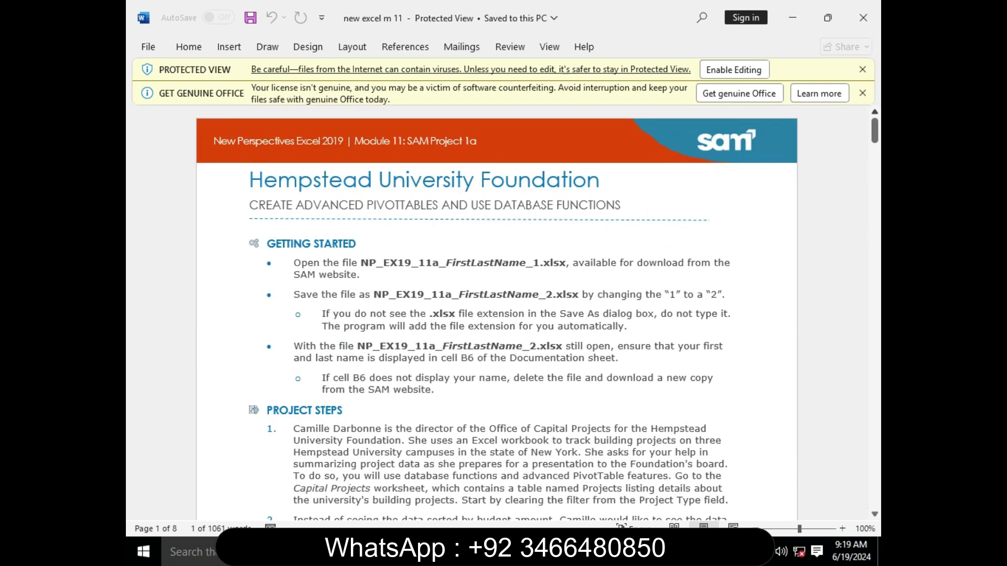
pyautogui.click(654, 551)
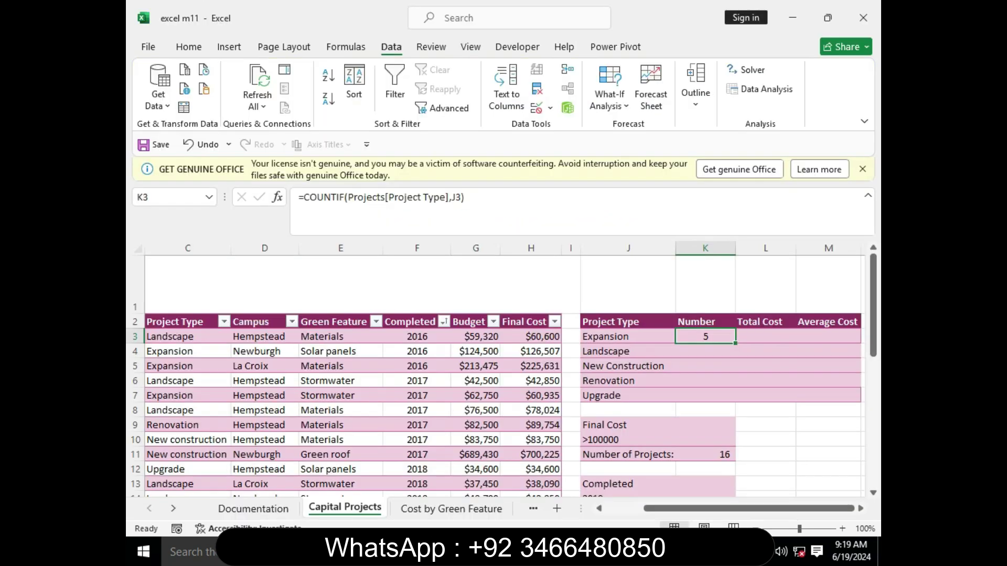
pyautogui.moveTo(736, 344); pyautogui.dragTo(705, 398)
pyautogui.click(705, 352)
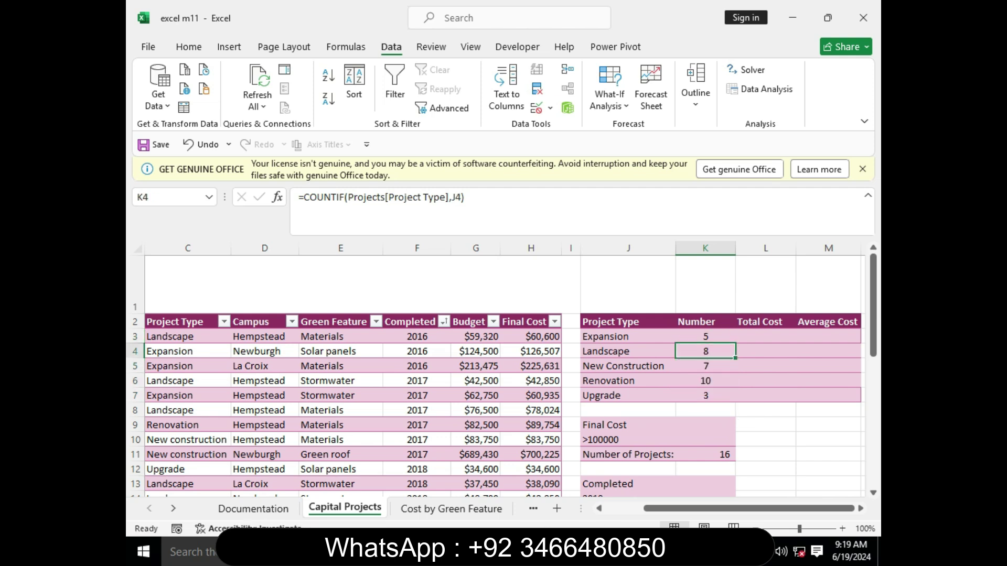
# Recheck step 3b in the Word instructions, read steps 4 and 4a on the SUMIF formula, and return to the workbook.
pyautogui.moveTo(595, 551)
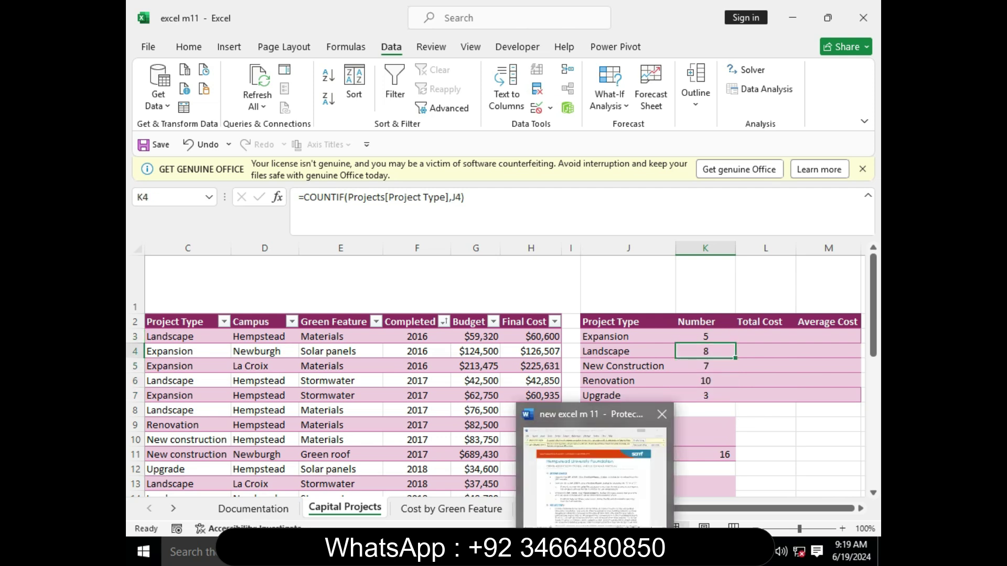
pyautogui.click(595, 478)
pyautogui.moveTo(875, 130); pyautogui.dragTo(874, 154)
pyautogui.moveTo(321, 245); pyautogui.dragTo(554, 245)
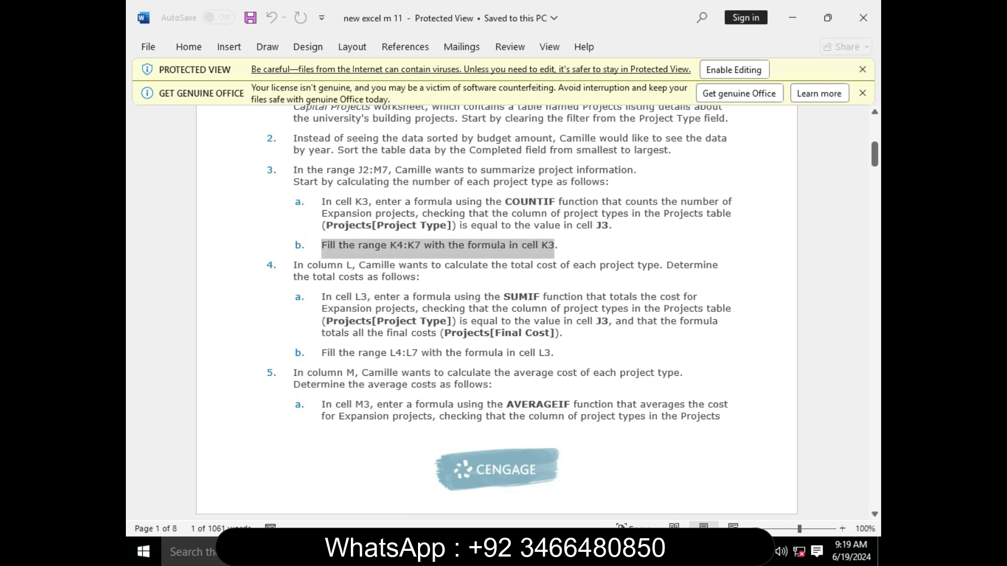
pyautogui.click(653, 551)
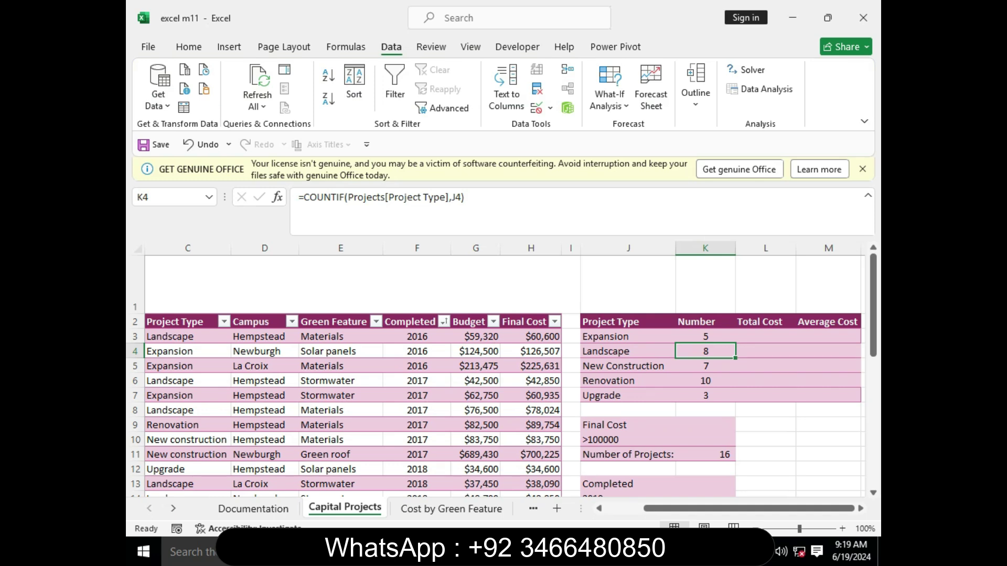
pyautogui.click(601, 551)
pyautogui.moveTo(293, 265); pyautogui.dragTo(417, 277)
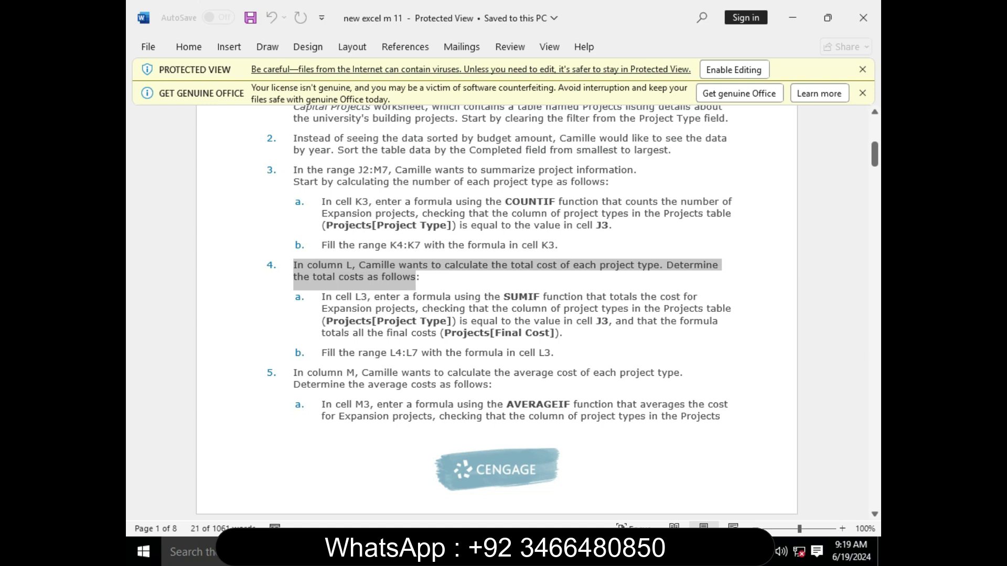
pyautogui.moveTo(321, 297); pyautogui.dragTo(569, 338)
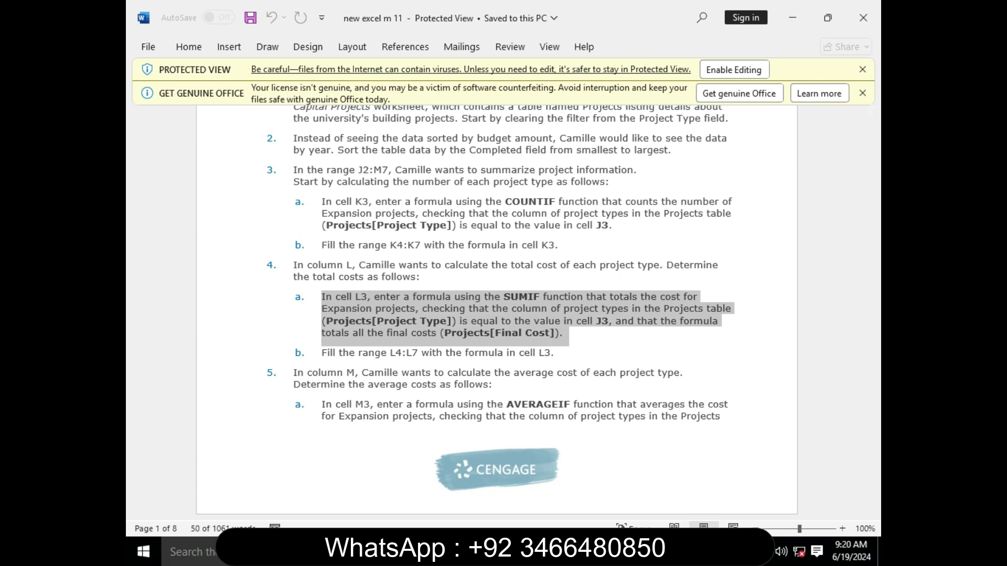
pyautogui.click(656, 472)
# Start a SUMIF formula in cell L3 and open its function arguments.
pyautogui.click(765, 336)
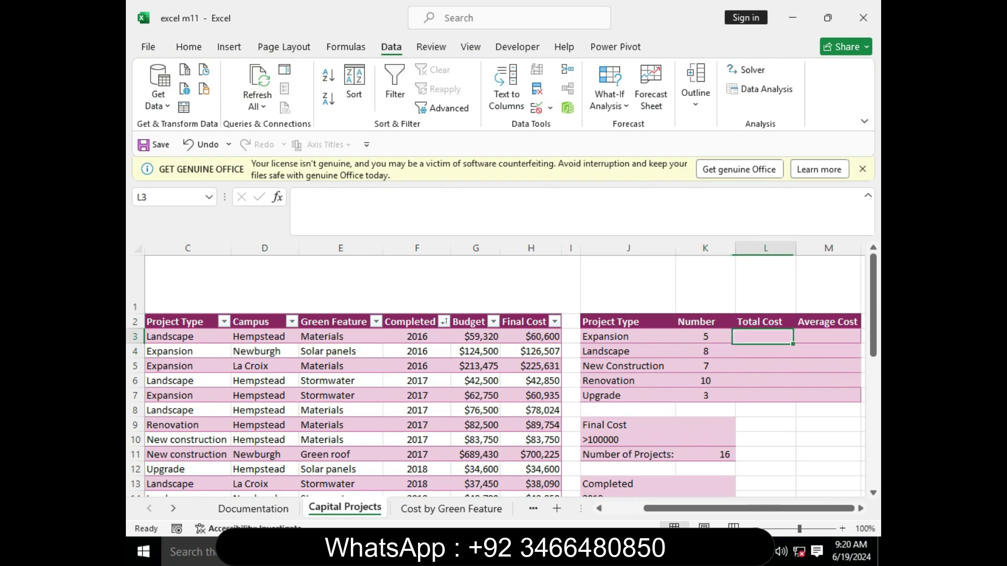
pyautogui.click(298, 197)
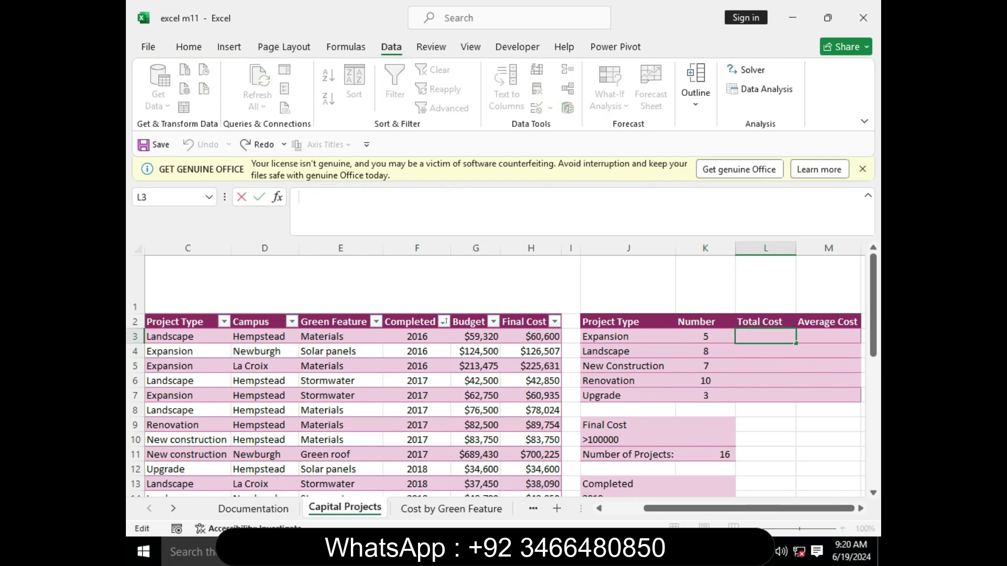
pyautogui.write('=SUM')
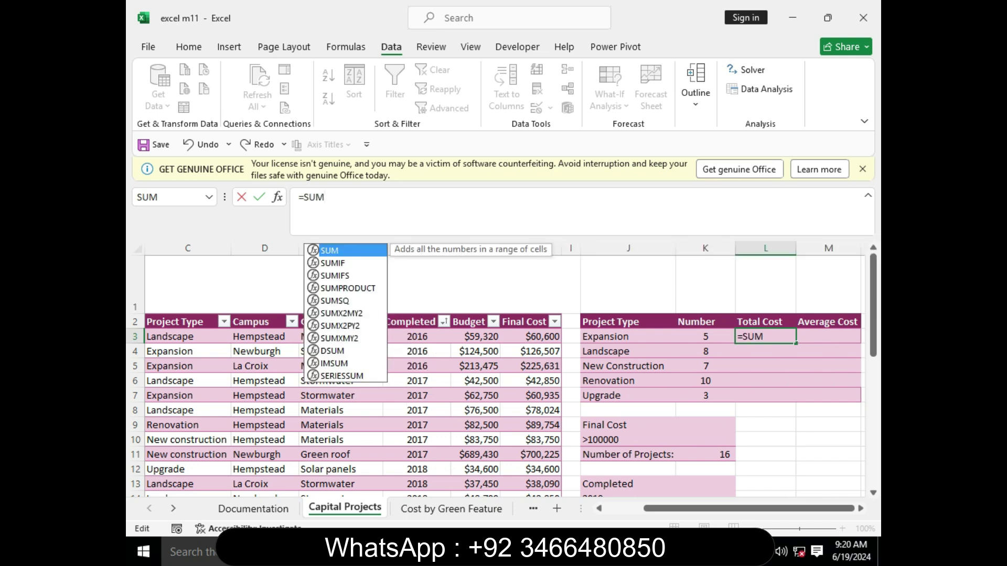
pyautogui.write('IF(')
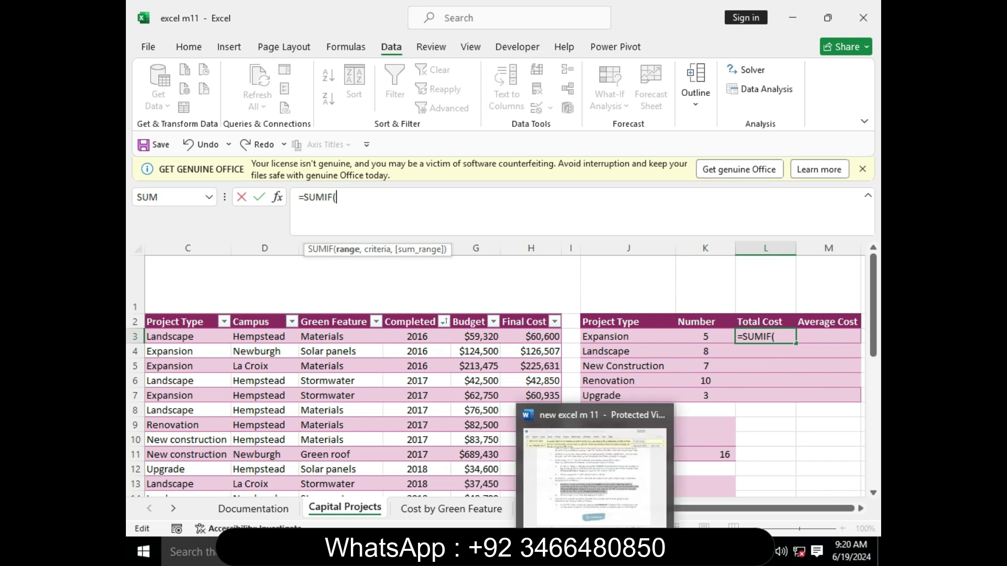
pyautogui.click(596, 551)
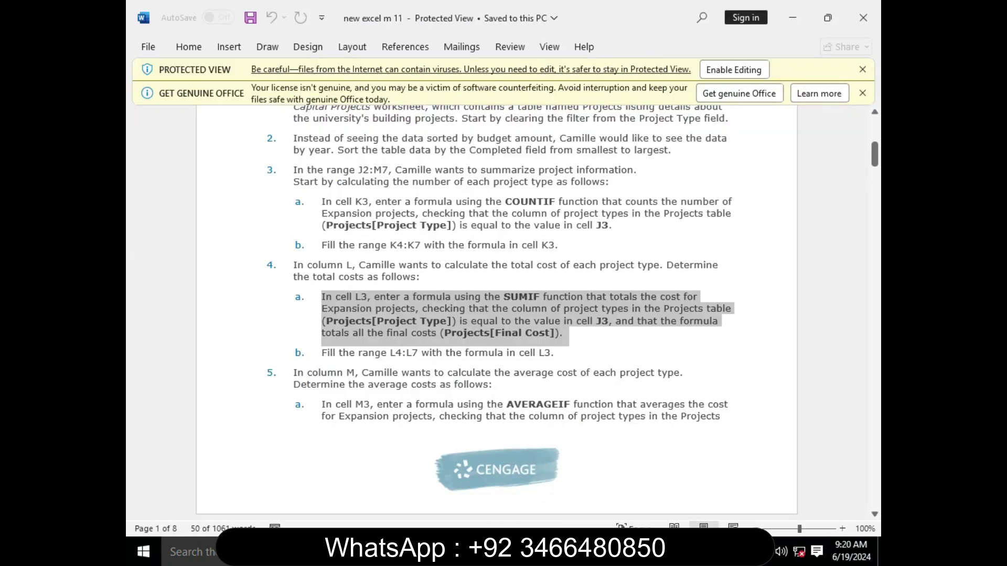
pyautogui.click(653, 551)
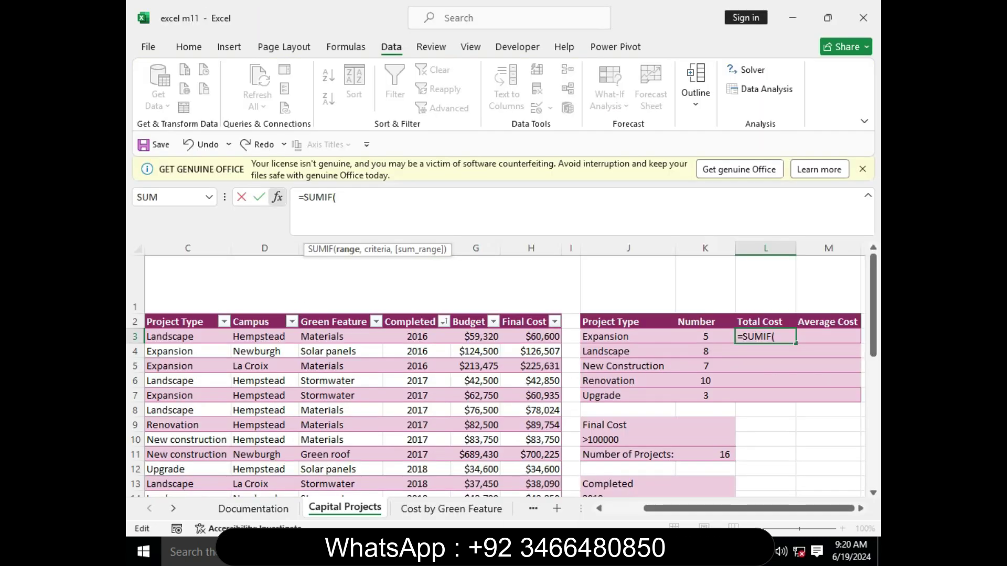
pyautogui.click(278, 197)
pyautogui.moveTo(446, 11); pyautogui.dragTo(426, 86)
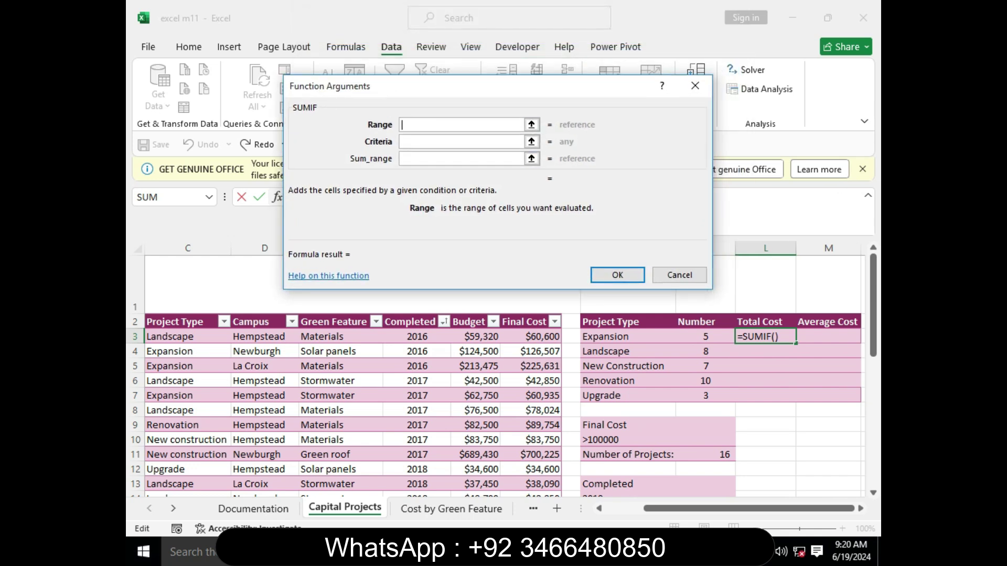
# Check step 4a in the Word instructions and set the SUMIF range to the table's Project Type column, Projects[Project Type].
pyautogui.click(632, 474)
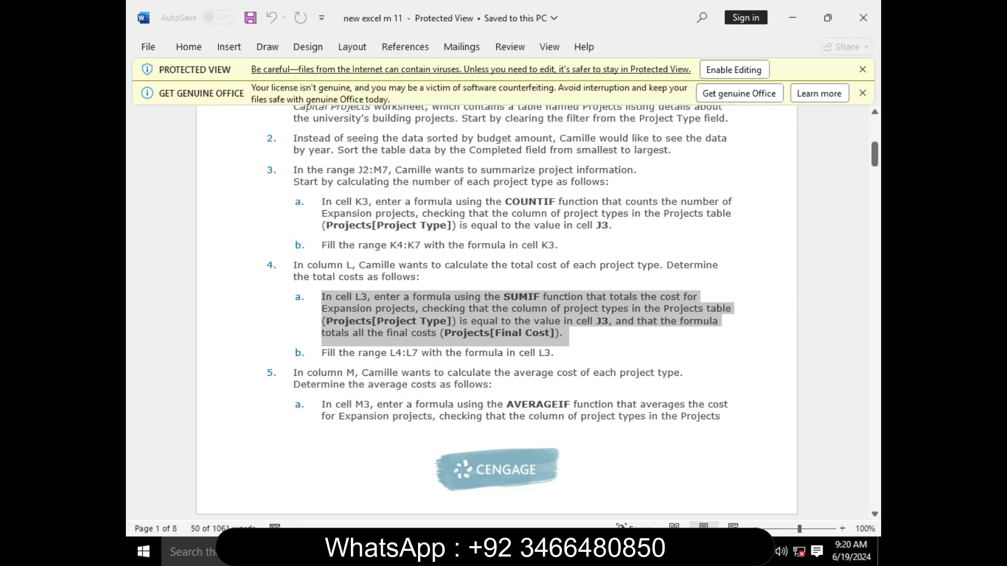
pyautogui.click(563, 333)
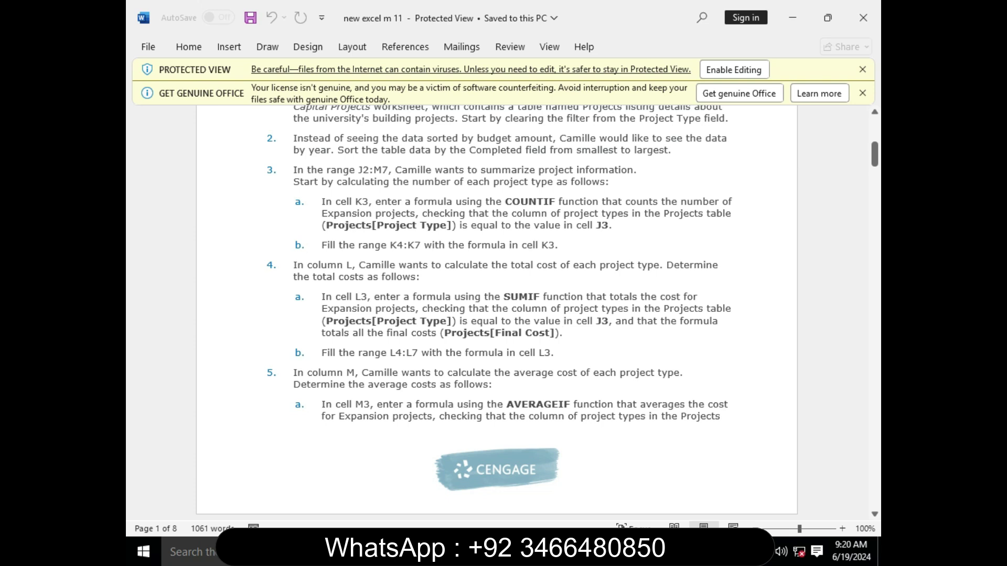
pyautogui.moveTo(326, 321); pyautogui.dragTo(502, 321)
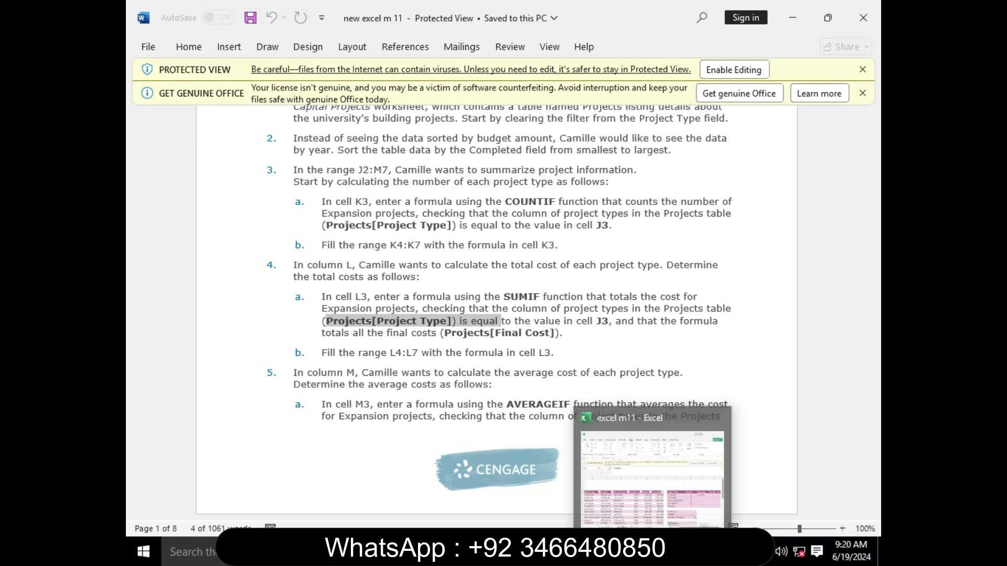
pyautogui.click(653, 550)
pyautogui.moveTo(781, 508); pyautogui.dragTo(738, 508)
pyautogui.moveTo(371, 322); pyautogui.dragTo(415, 470)
pyautogui.press('Tab')
# Recheck step 4a in the Word instructions and set the SUMIF criteria to cell J3.
pyautogui.moveTo(419, 86); pyautogui.dragTo(336, 75)
pyautogui.moveTo(708, 508); pyautogui.dragTo(748, 508)
pyautogui.moveTo(873, 435); pyautogui.dragTo(873, 305)
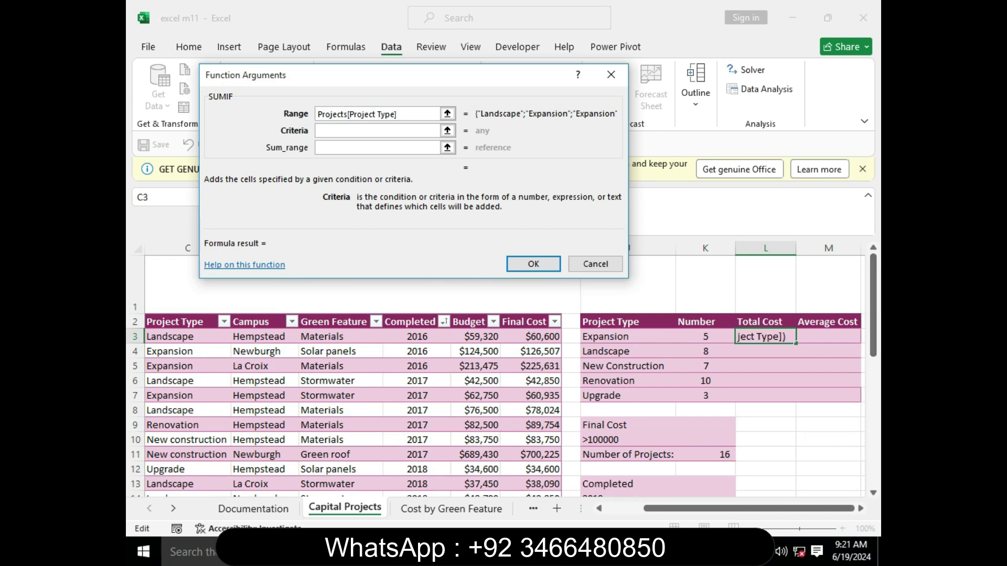
pyautogui.click(596, 551)
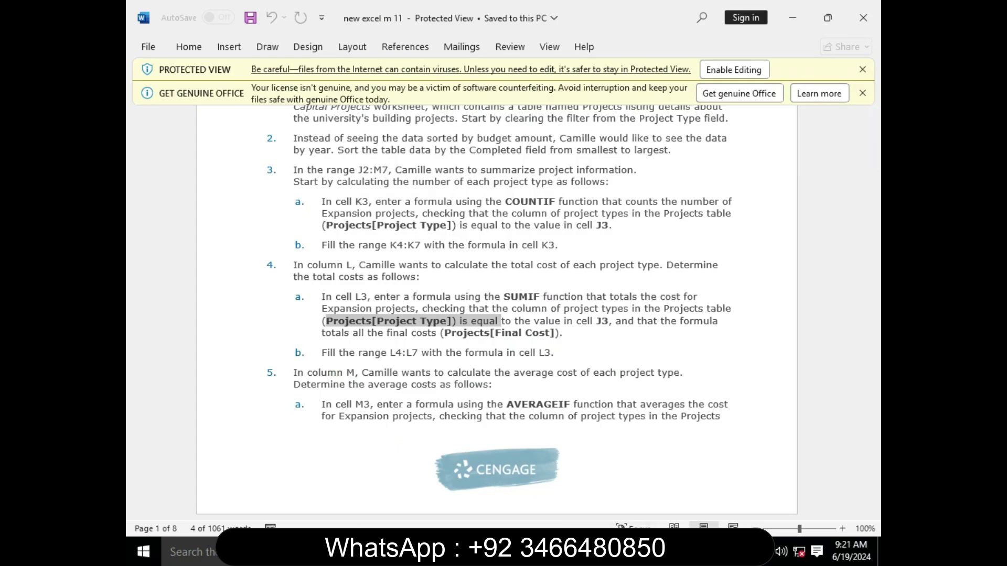
pyautogui.click(651, 550)
pyautogui.write('J3')
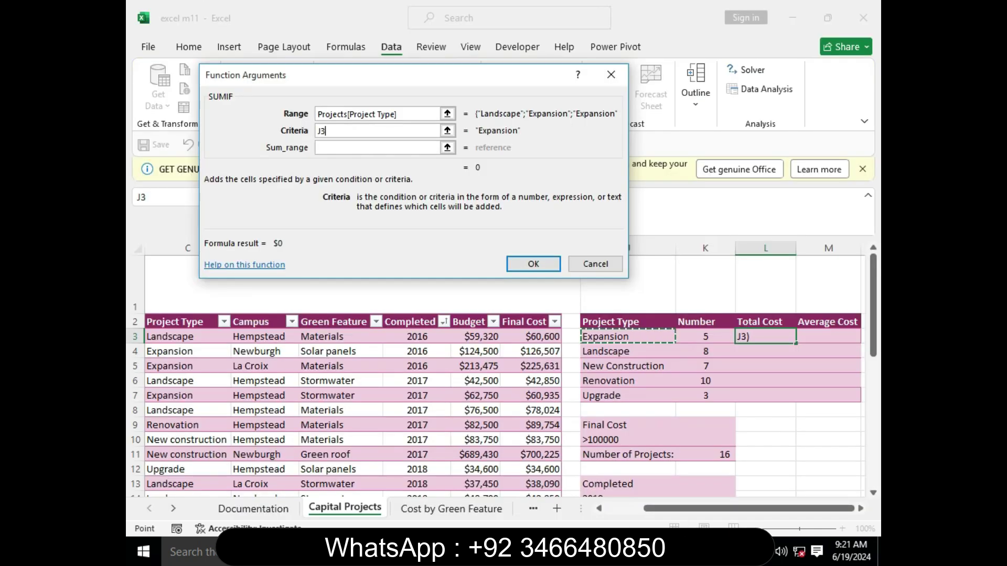
# Set the SUMIF sum range to the table's Final Cost column, Projects[Final Cost], and enter the formula in L3.
pyautogui.click(378, 147)
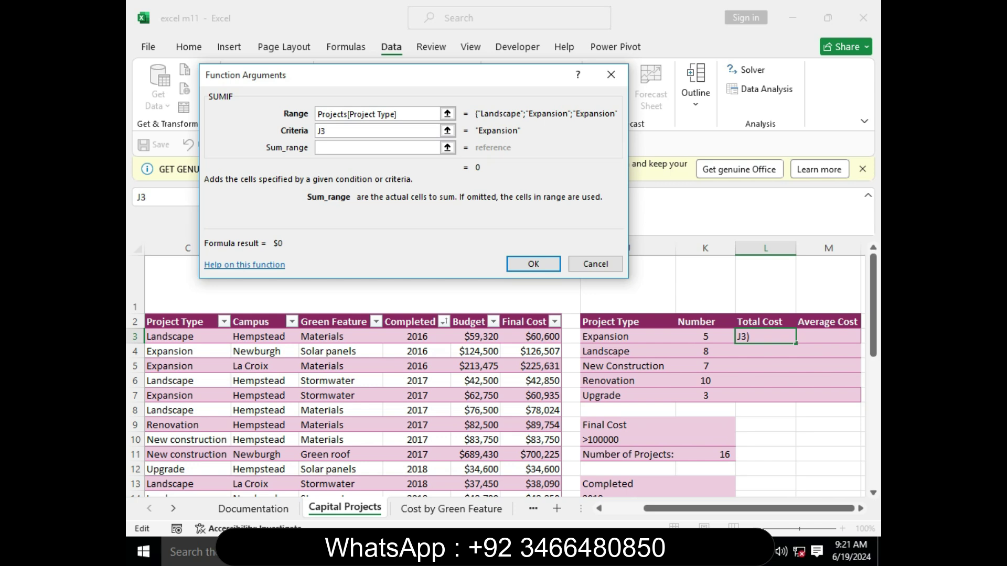
pyautogui.moveTo(531, 336); pyautogui.dragTo(546, 488)
pyautogui.press('Return')
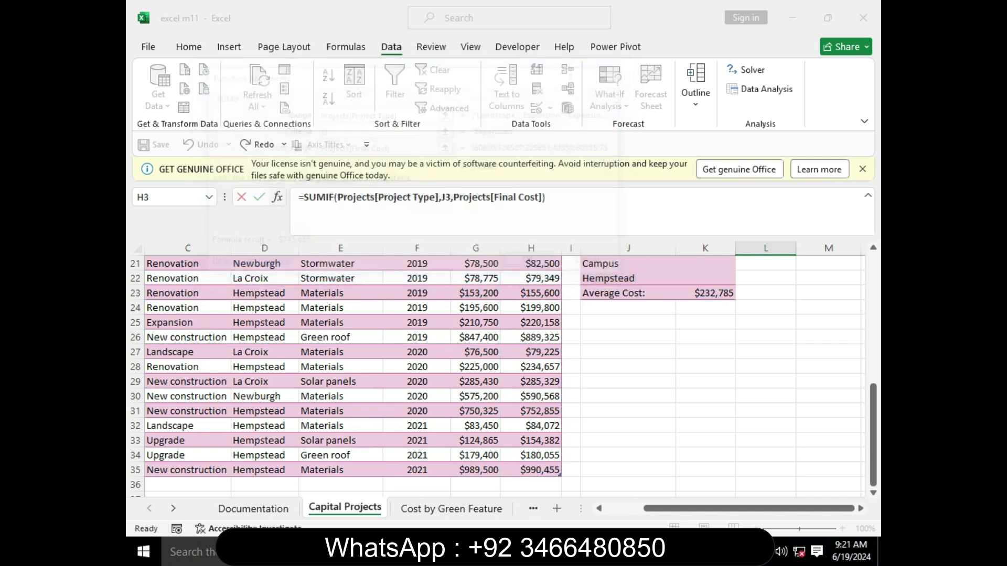
pyautogui.scroll(1, 495, 375)
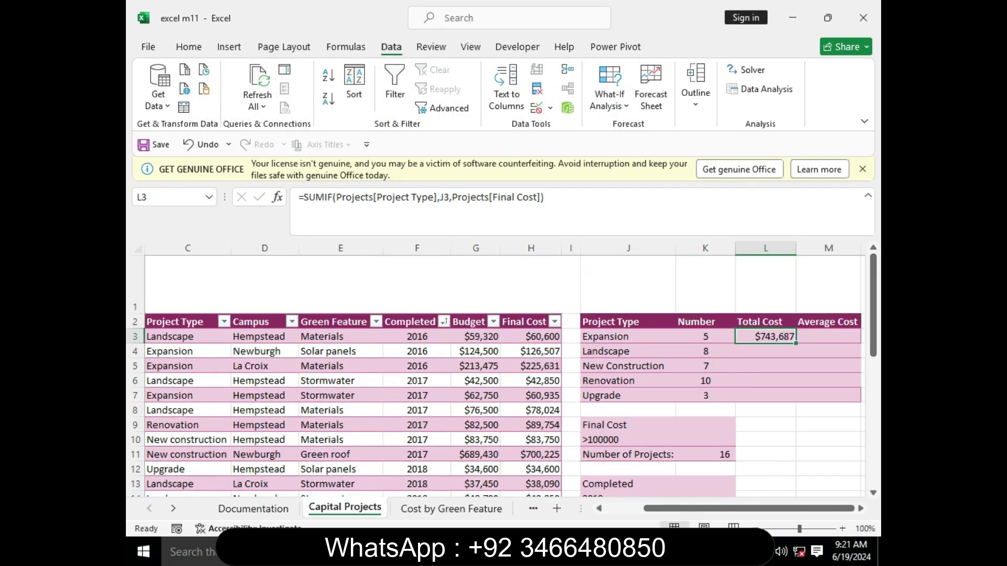
# Fill the range L4:L7 with the SUMIF formula from L3 and compare the totals with Final Figure 1 in the Word instructions.
pyautogui.moveTo(796, 343); pyautogui.dragTo(796, 401)
pyautogui.moveTo(597, 551)
pyautogui.click(597, 461)
pyautogui.moveTo(874, 154); pyautogui.dragTo(875, 273)
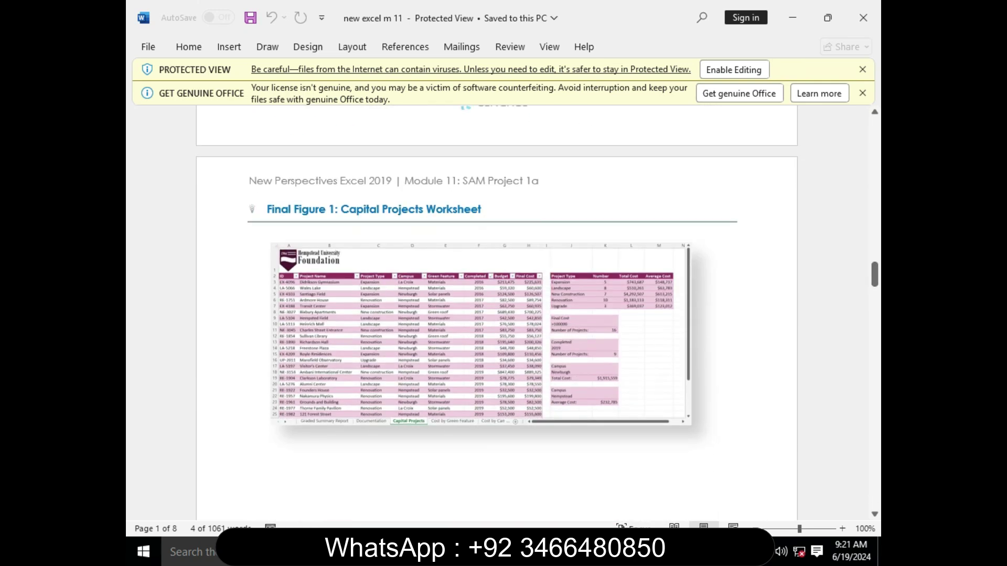
pyautogui.moveTo(654, 551)
pyautogui.click(654, 472)
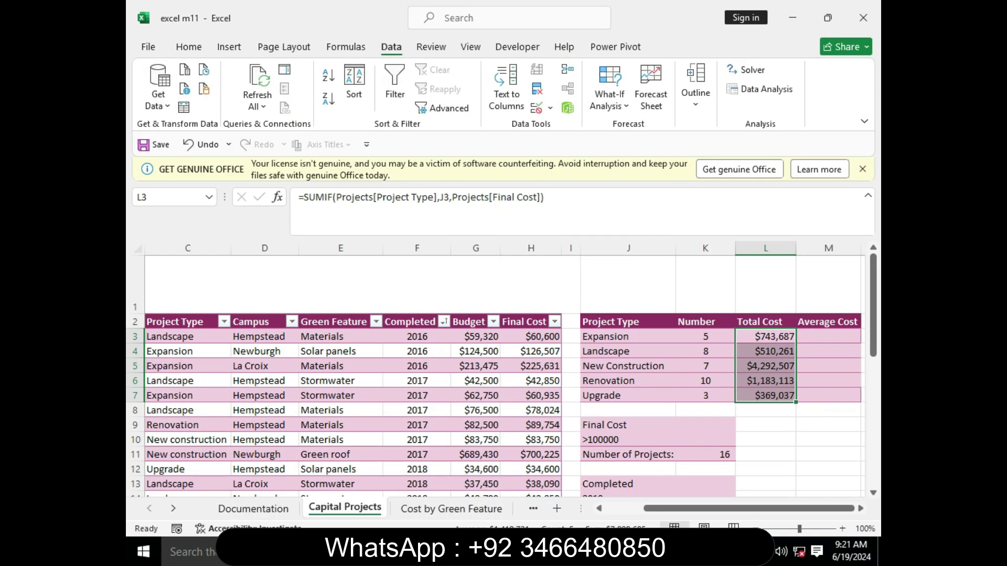
# Recheck step 4b in the Word instructions and review the SUMIF formula in cell L3.
pyautogui.moveTo(599, 552)
pyautogui.click(598, 466)
pyautogui.moveTo(874, 274); pyautogui.dragTo(874, 156)
pyautogui.moveTo(322, 306); pyautogui.dragTo(560, 306)
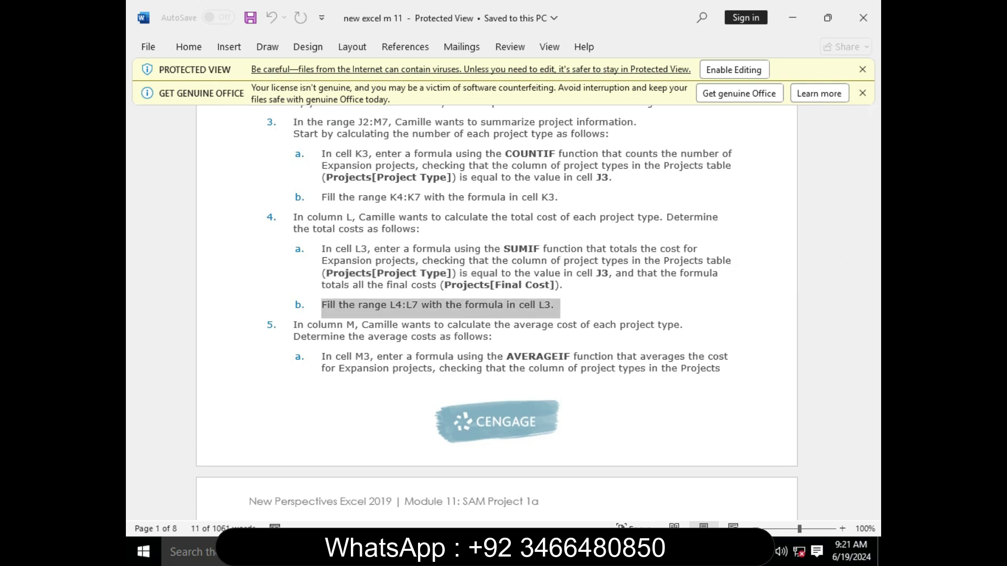
pyautogui.click(654, 552)
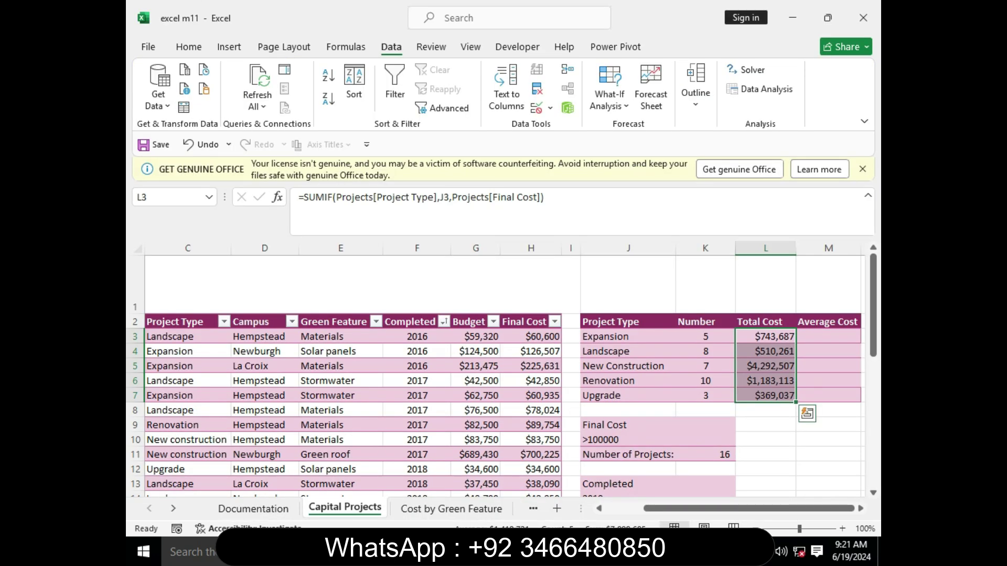
pyautogui.click(766, 336)
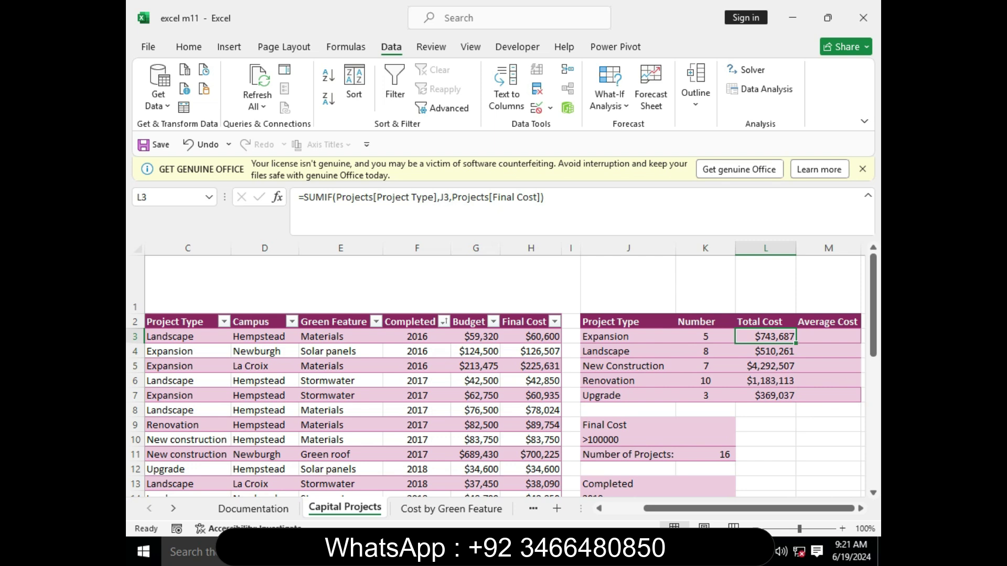
# Read step 5 and the start of step 5a on the AVERAGEIF formula in the Word instructions and return to the workbook.
pyautogui.click(676, 551)
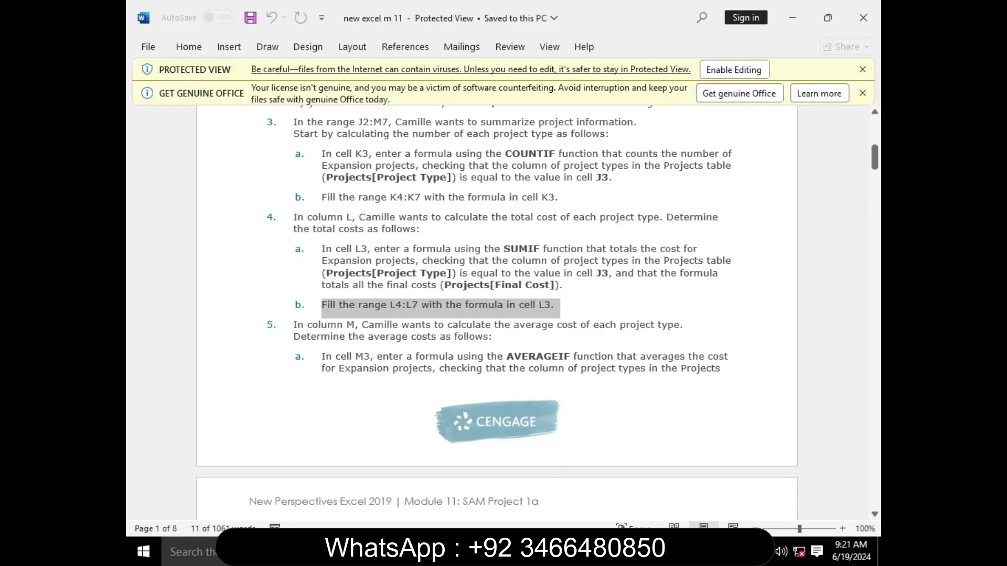
pyautogui.moveTo(293, 324); pyautogui.dragTo(499, 336)
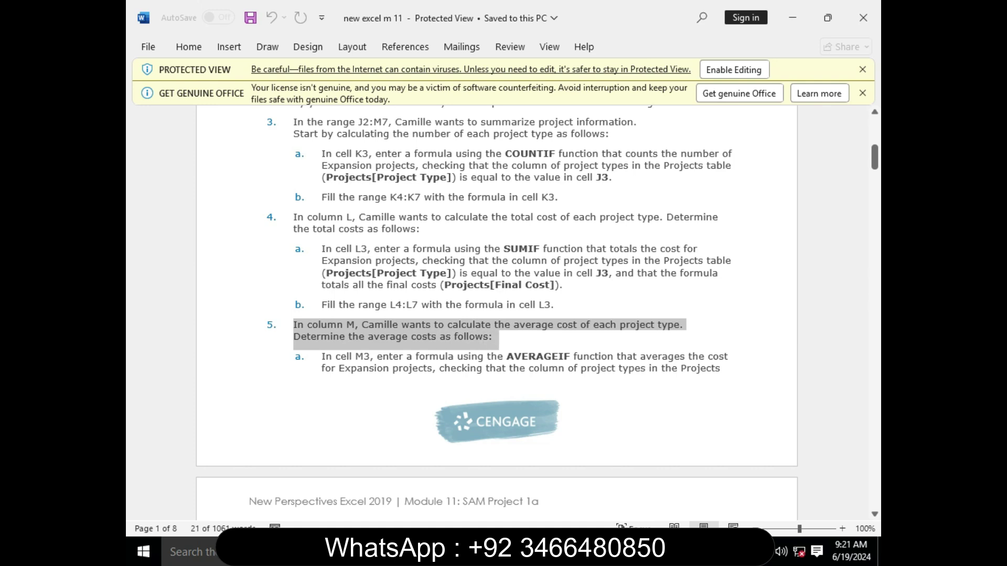
pyautogui.moveTo(321, 356); pyautogui.dragTo(723, 368)
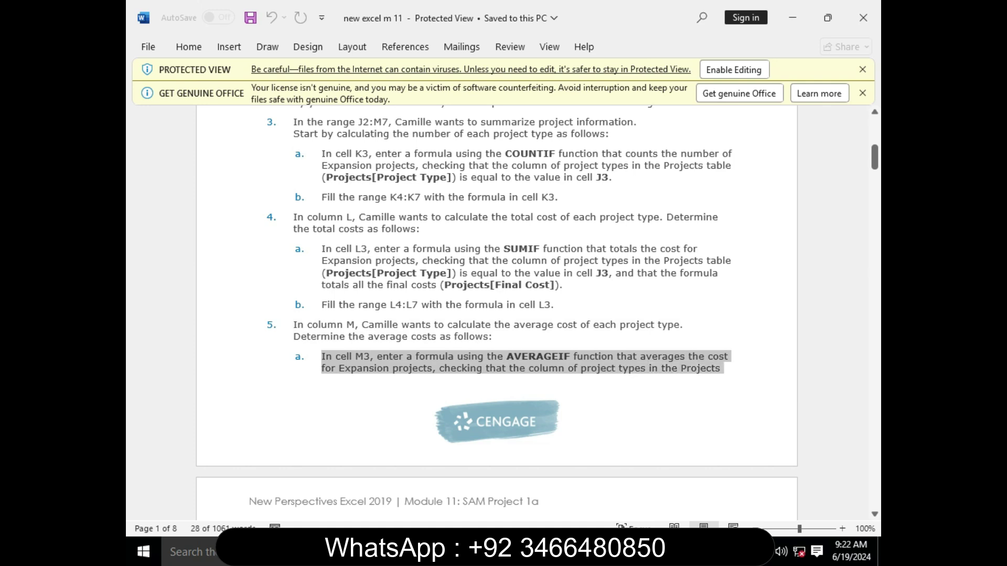
pyautogui.click(653, 552)
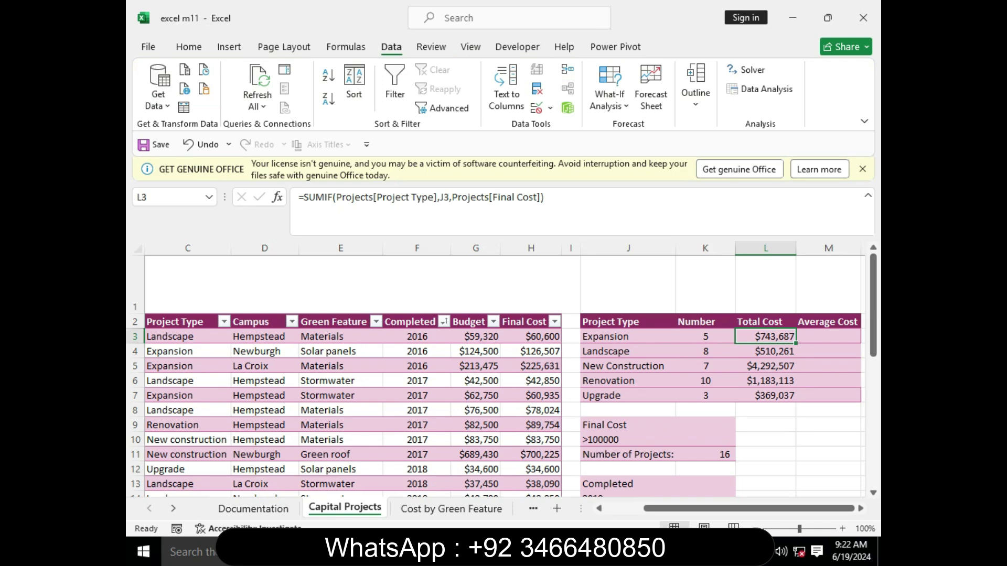
# Start an AVERAGEIF formula in cell M3 and open its function arguments.
pyautogui.moveTo(750, 508); pyautogui.dragTo(749, 508)
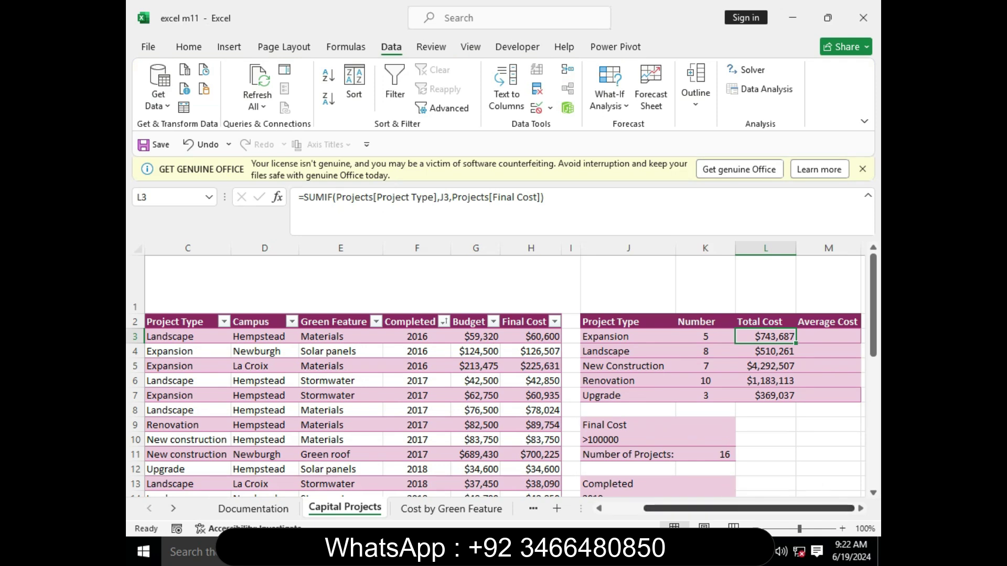
pyautogui.click(828, 336)
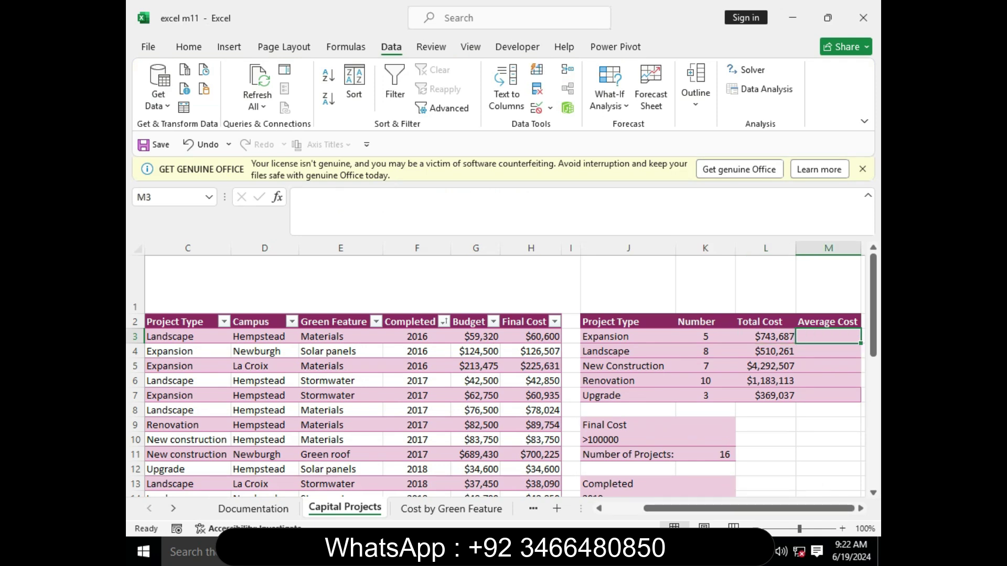
pyautogui.click(353, 222)
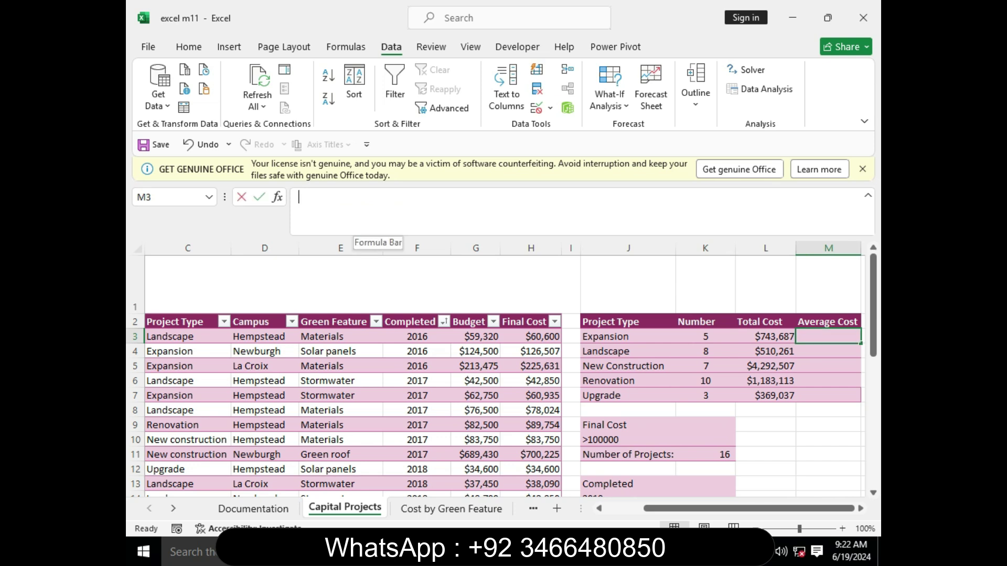
pyautogui.write('=AV')
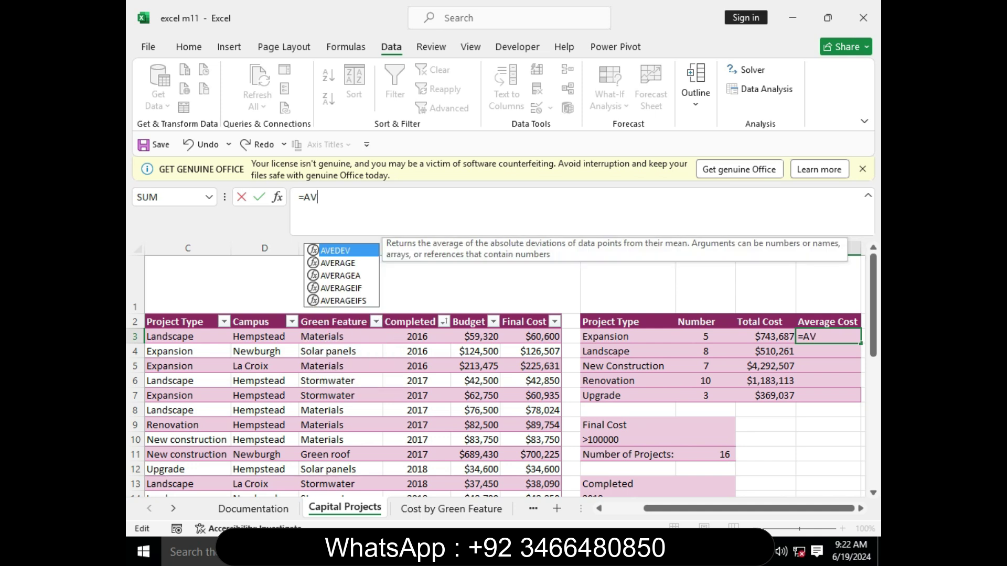
pyautogui.press('Down')
pyautogui.press('Down')
pyautogui.press('Down')
pyautogui.press('Tab')
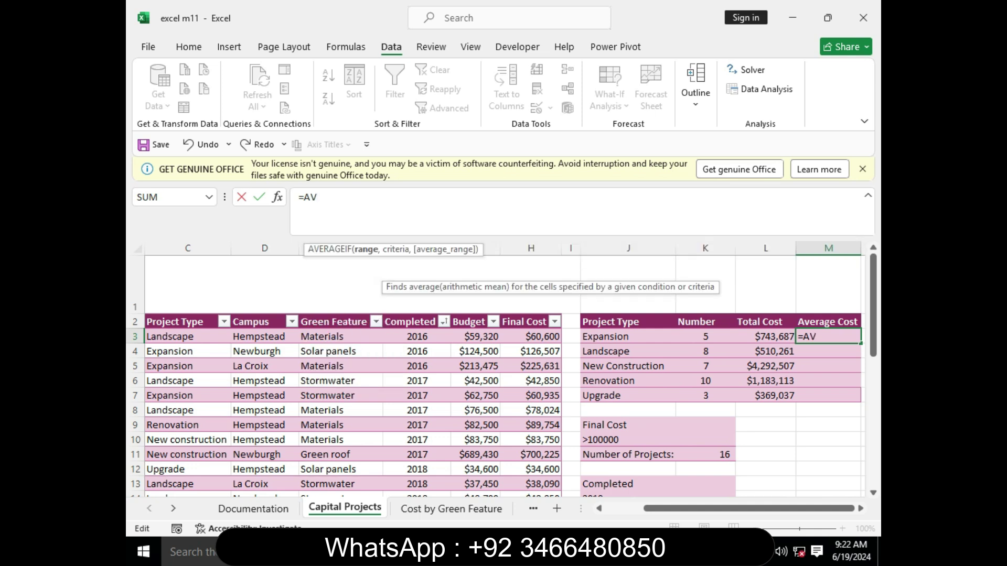
pyautogui.click(277, 197)
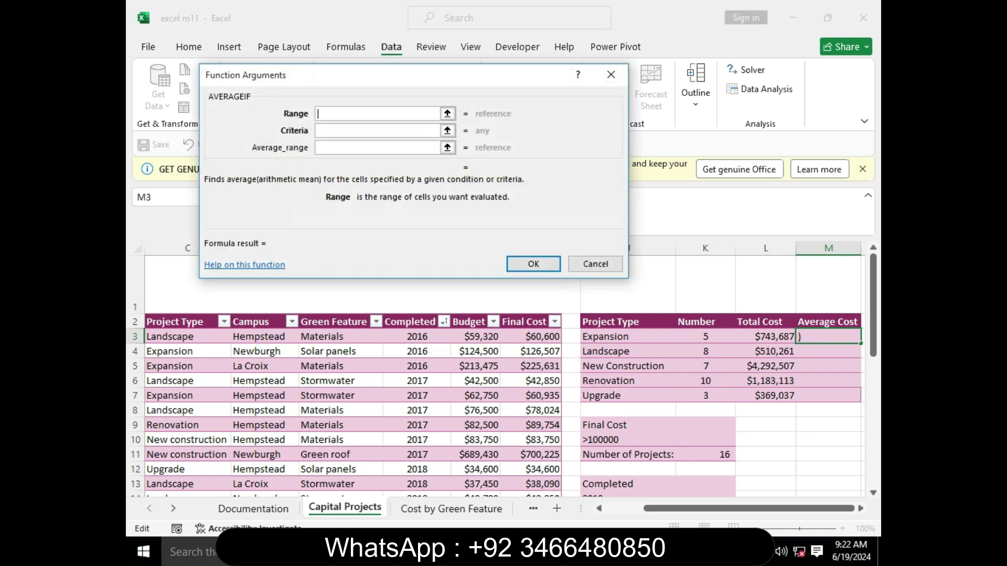
# Read the rest of step 5a on the AVERAGEIF arguments in the Word instructions and return to the workbook.
pyautogui.click(596, 550)
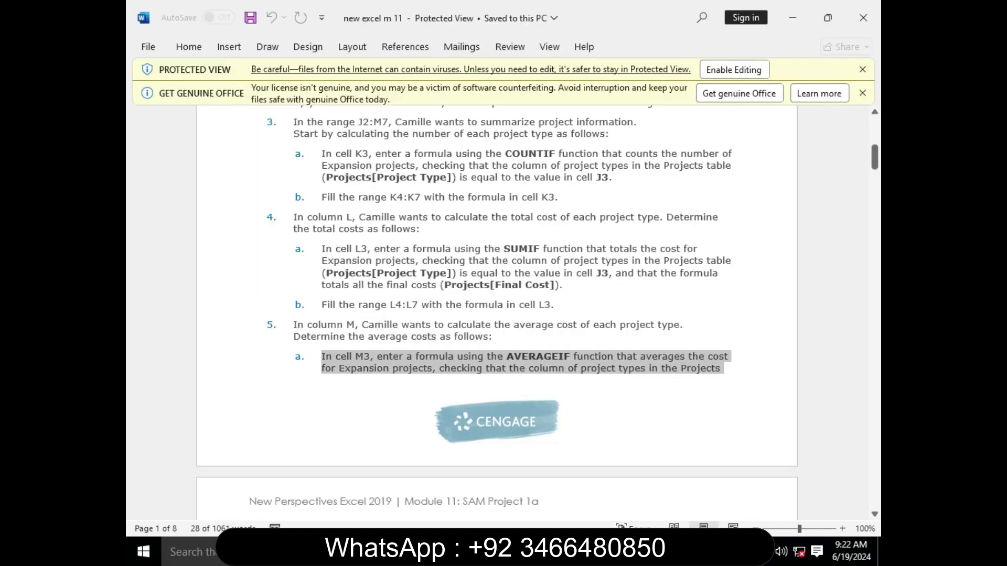
pyautogui.moveTo(874, 157); pyautogui.dragTo(875, 170)
pyautogui.moveTo(322, 313); pyautogui.dragTo(626, 327)
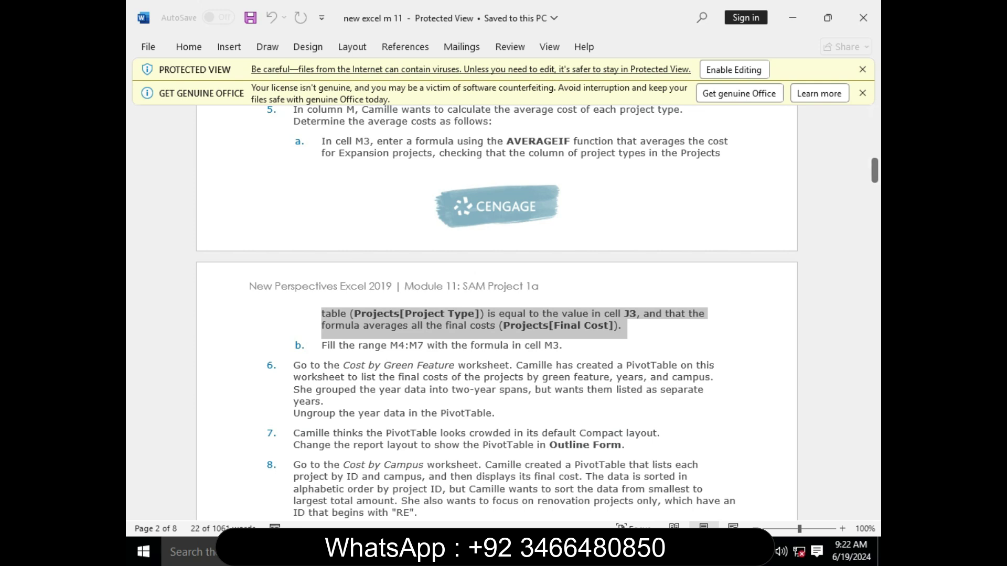
pyautogui.moveTo(653, 552)
pyautogui.click(653, 472)
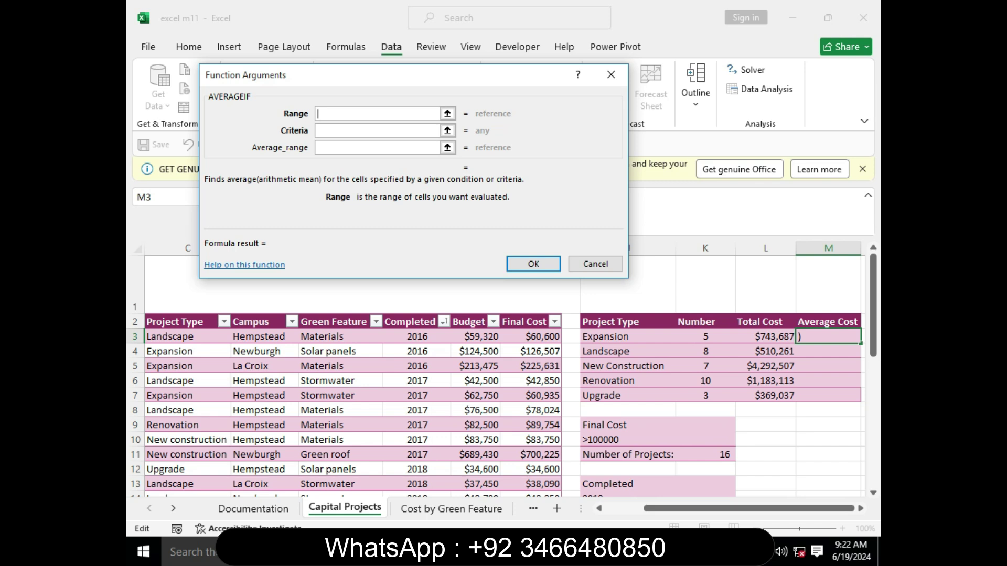
# Set the AVERAGEIF range to Projects[Project Type], the criteria to J3 and the average range to Projects[Final Cost], and enter the formula in M3.
pyautogui.hscroll(-3, 505, 378)
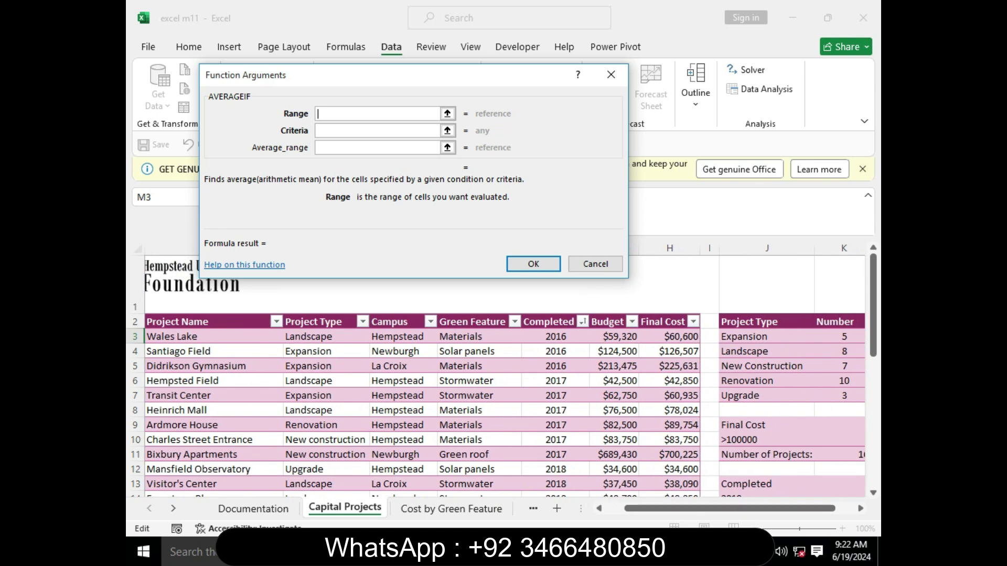
pyautogui.moveTo(325, 337); pyautogui.dragTo(369, 487)
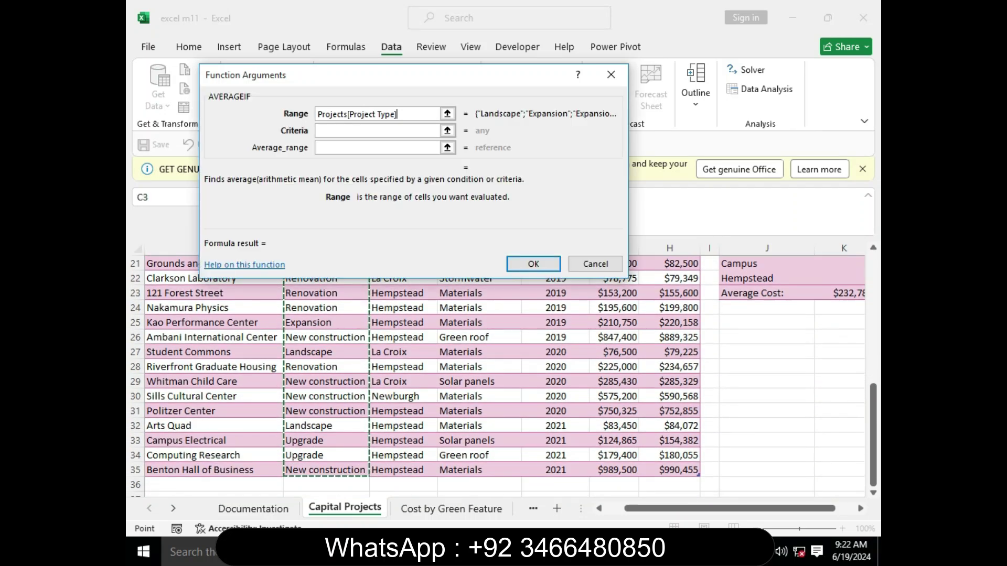
pyautogui.click(414, 130)
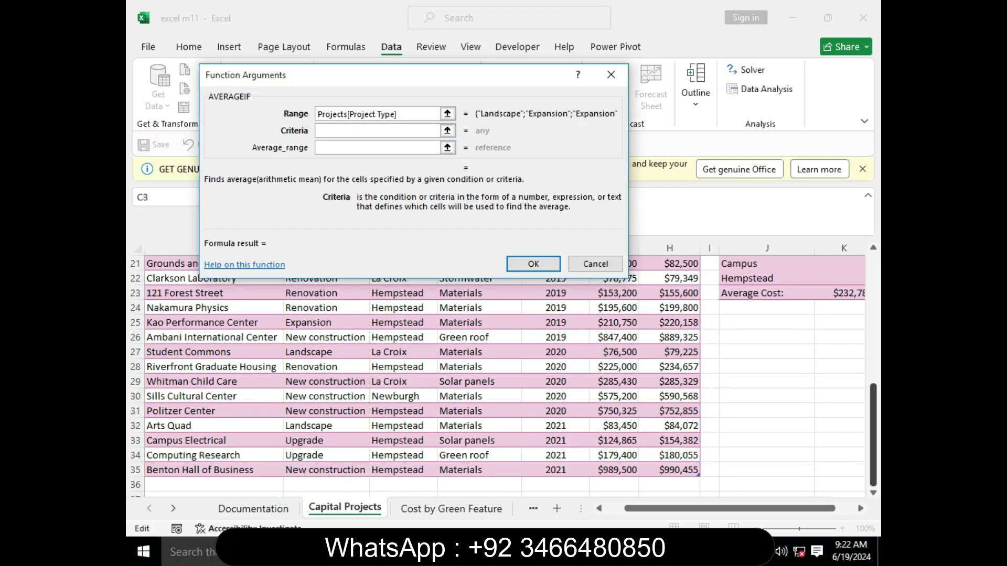
pyautogui.moveTo(873, 412); pyautogui.dragTo(873, 284)
pyautogui.click(765, 336)
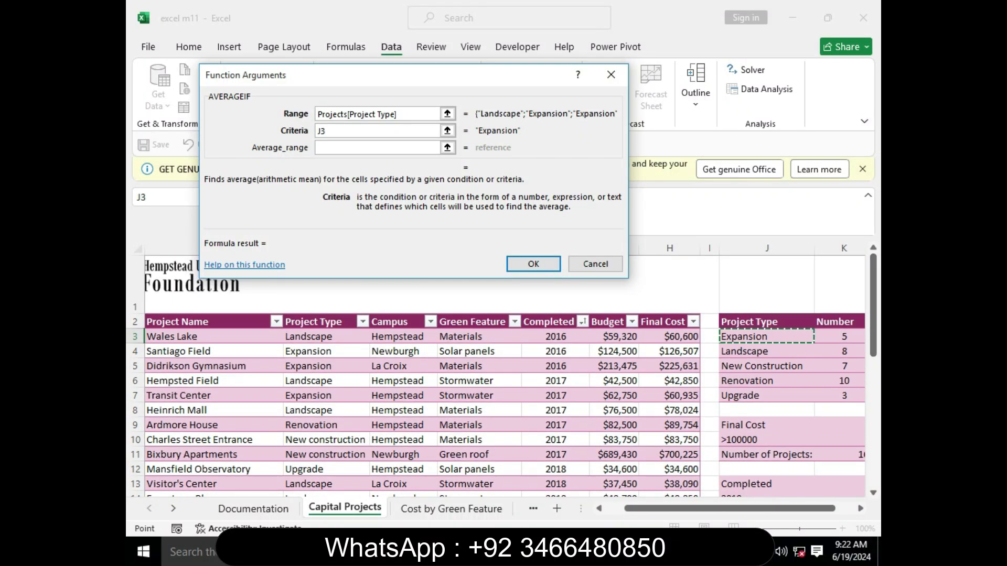
pyautogui.press('Tab')
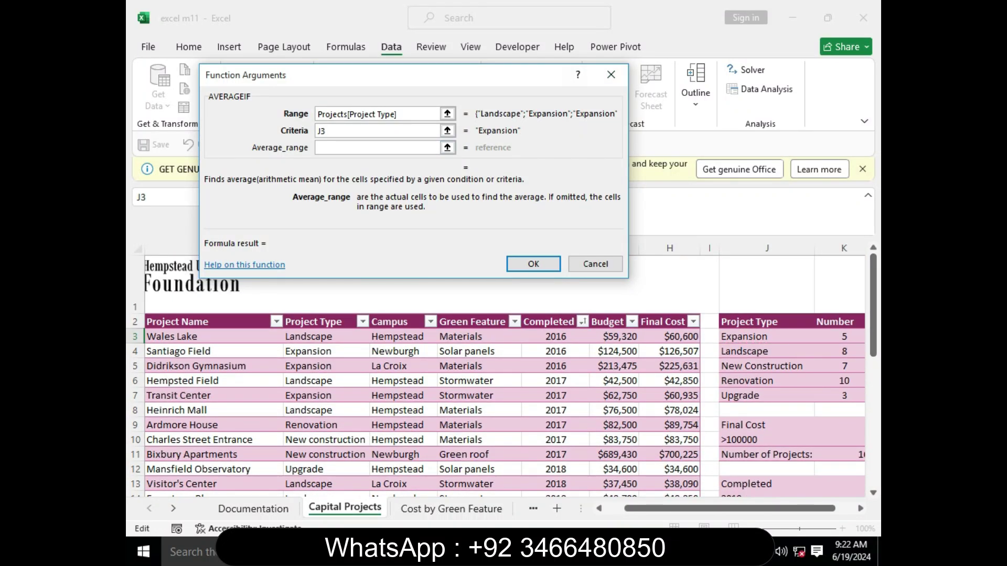
pyautogui.moveTo(670, 336); pyautogui.dragTo(671, 475)
pyautogui.press('Return')
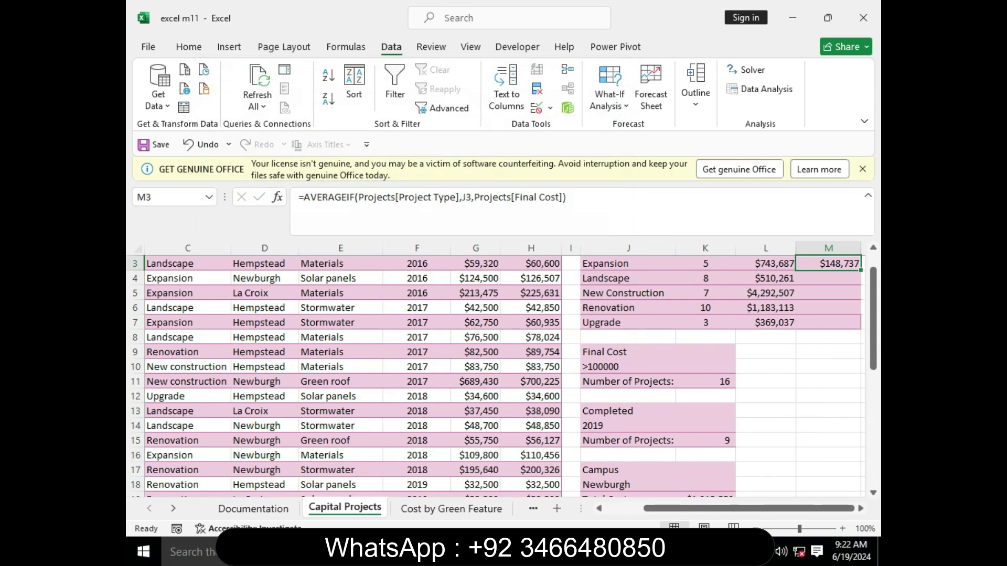
# Check step 5b in the Word instructions and fill the range M4:M7 with the AVERAGEIF formula from M3.
pyautogui.moveTo(596, 552)
pyautogui.click(595, 472)
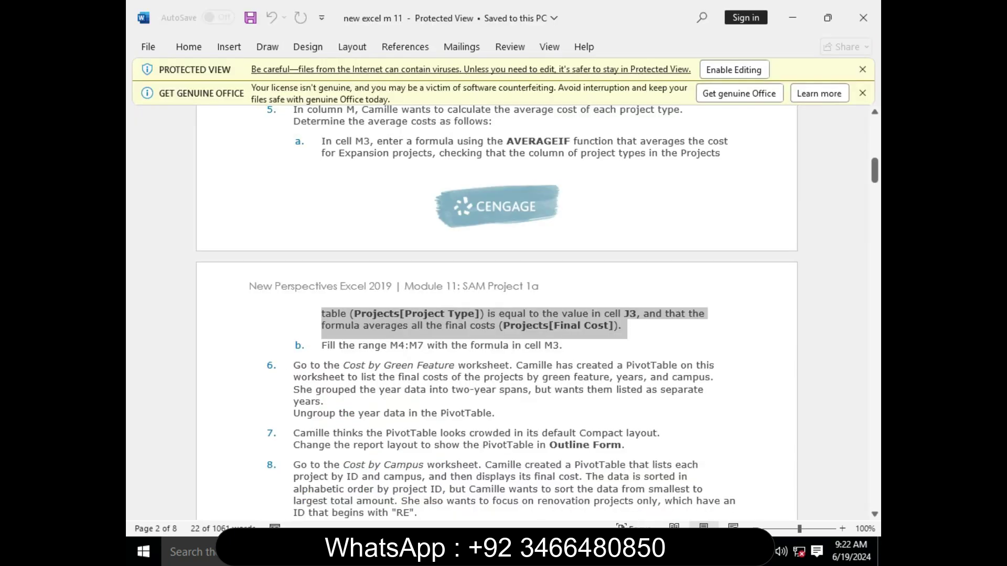
pyautogui.moveTo(322, 345); pyautogui.dragTo(569, 346)
pyautogui.moveTo(654, 551)
pyautogui.click(654, 472)
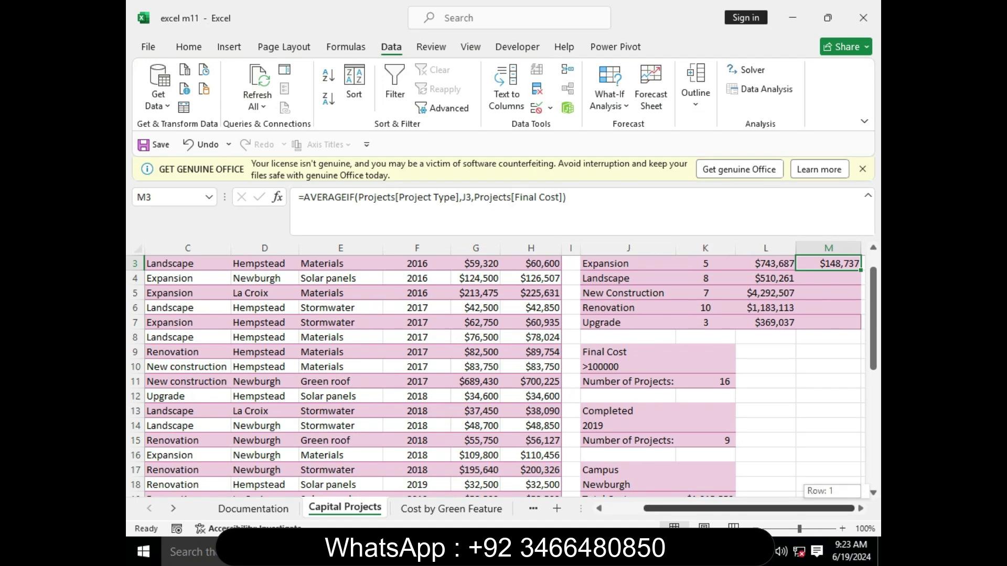
pyautogui.moveTo(861, 270); pyautogui.dragTo(861, 327)
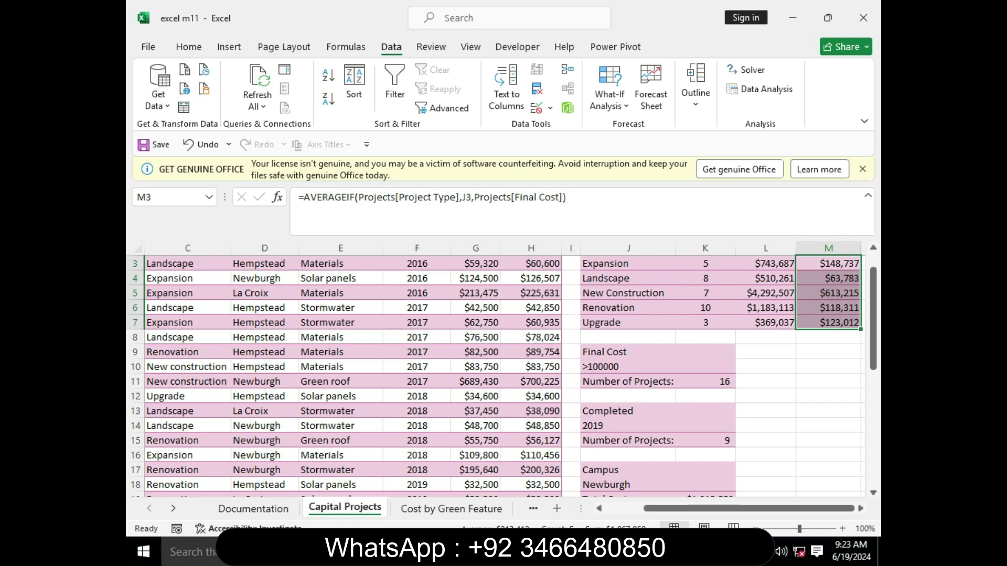
# Read step 6 on ungrouping the year data in the Word instructions and go to the PivotTable on the Cost by Green Feature worksheet.
pyautogui.click(597, 467)
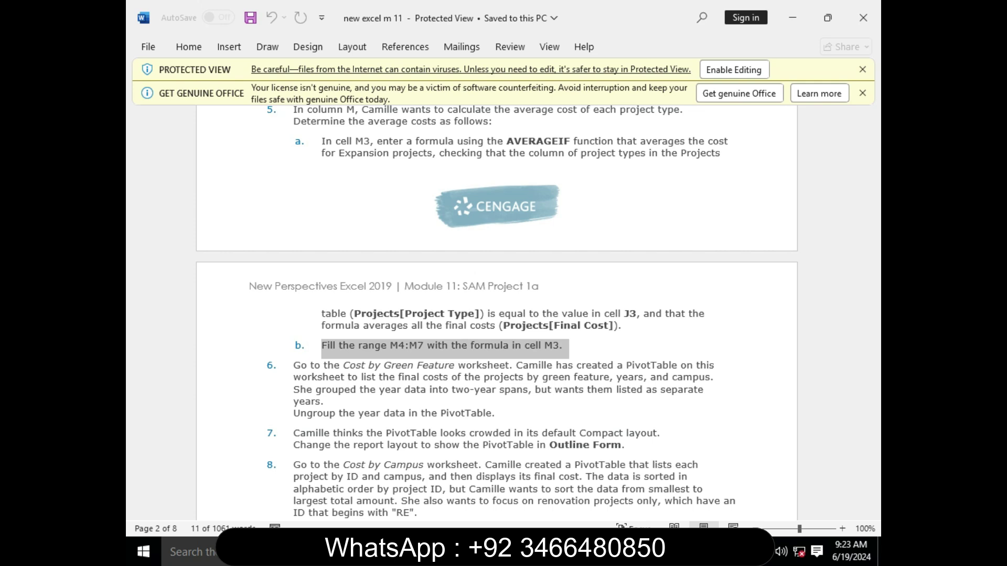
pyautogui.moveTo(293, 365); pyautogui.dragTo(493, 414)
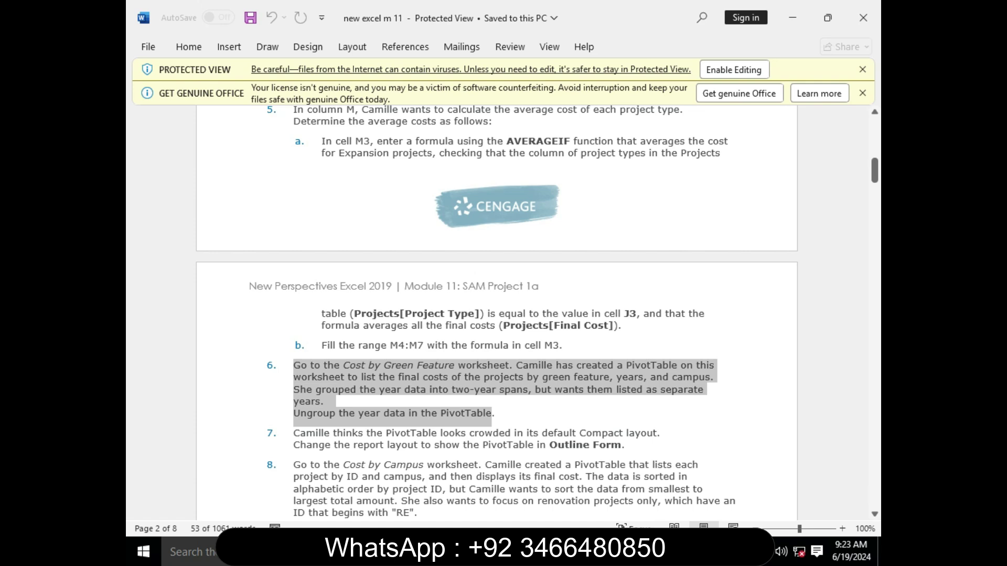
pyautogui.moveTo(682, 552)
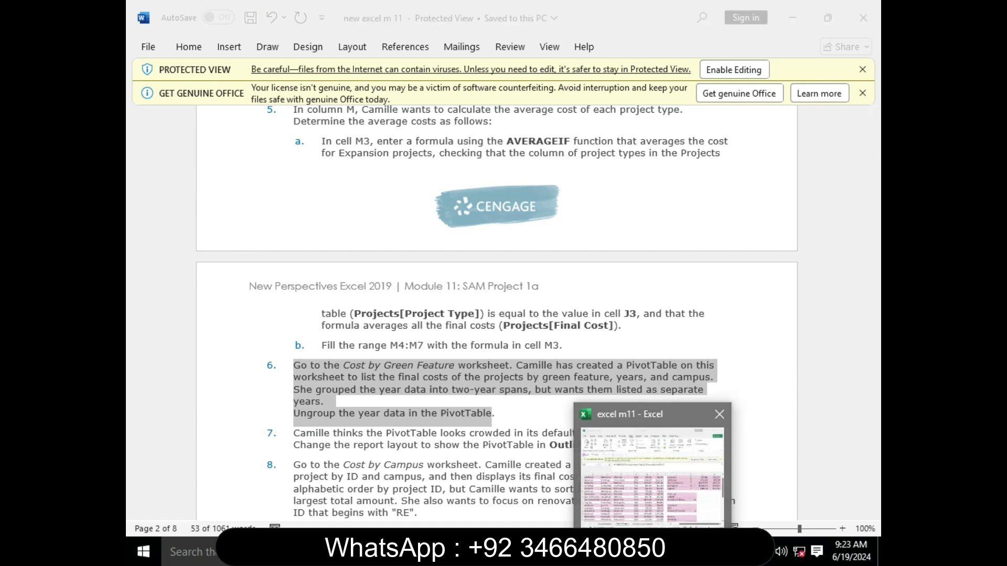
pyautogui.click(687, 469)
pyautogui.click(451, 509)
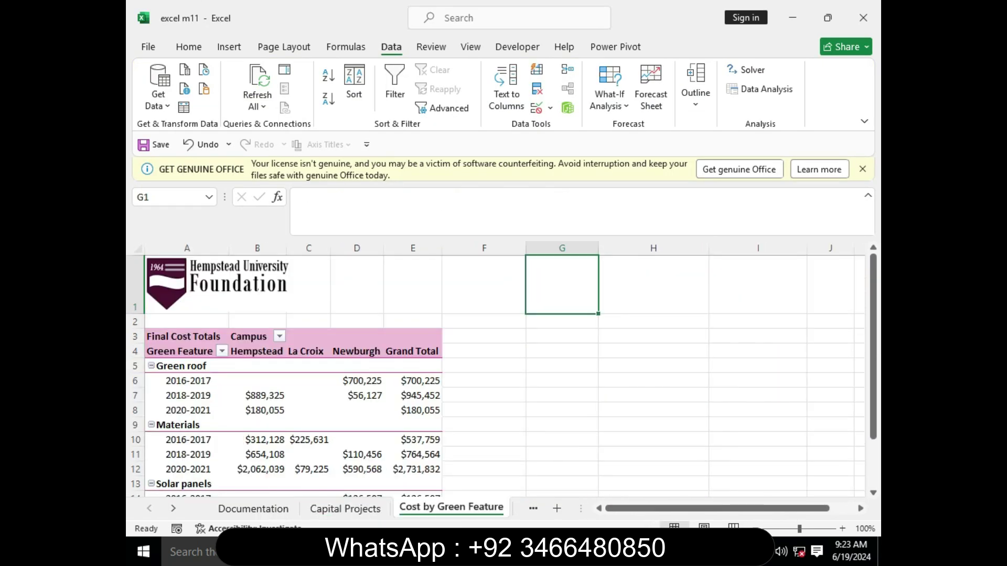
pyautogui.moveTo(874, 346); pyautogui.dragTo(873, 371)
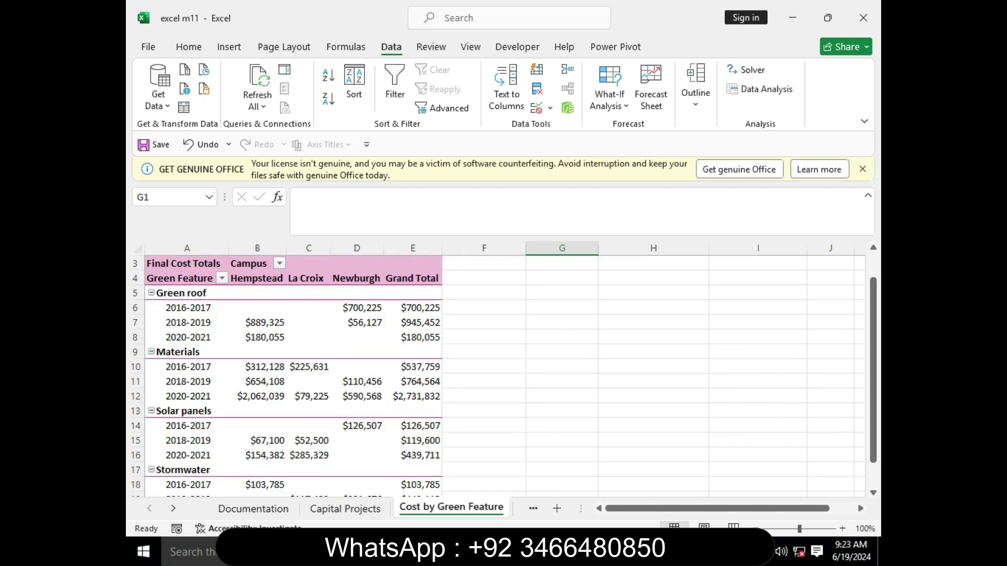
pyautogui.click(530, 467)
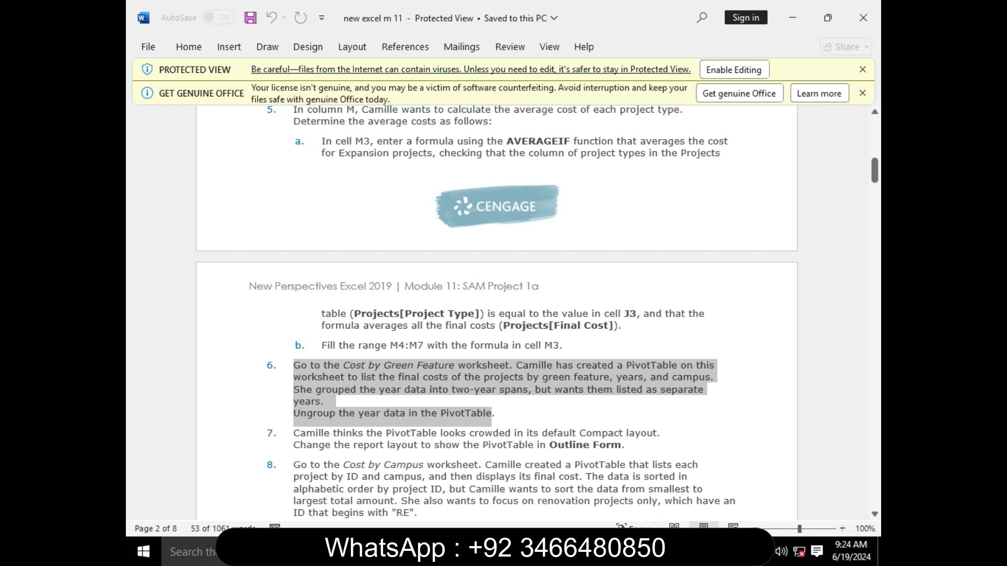
pyautogui.click(660, 551)
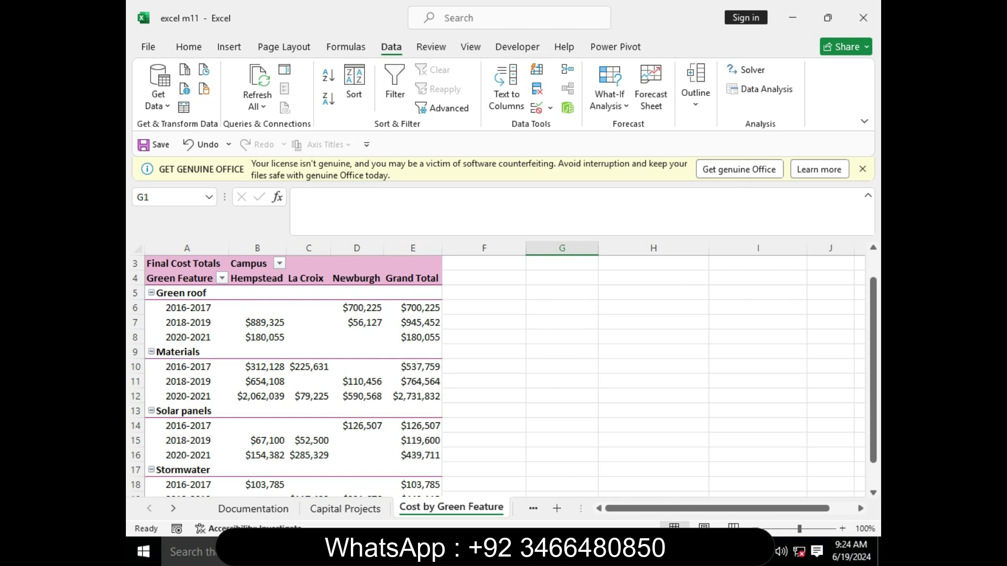
# Look through the final figures up to Final Figure 5 in the Word instructions and return to the project title on the first page.
pyautogui.click(596, 552)
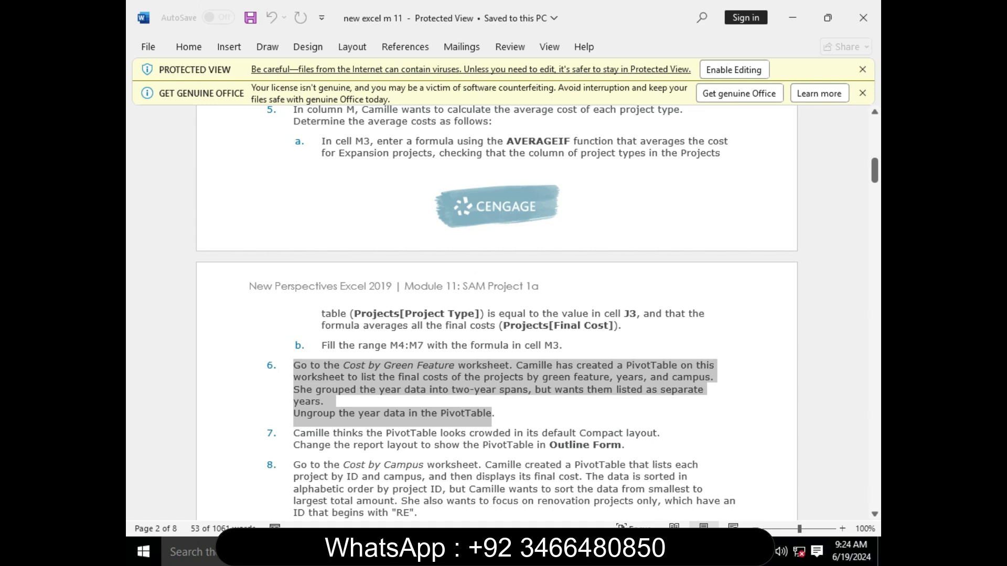
pyautogui.moveTo(875, 171); pyautogui.dragTo(874, 382)
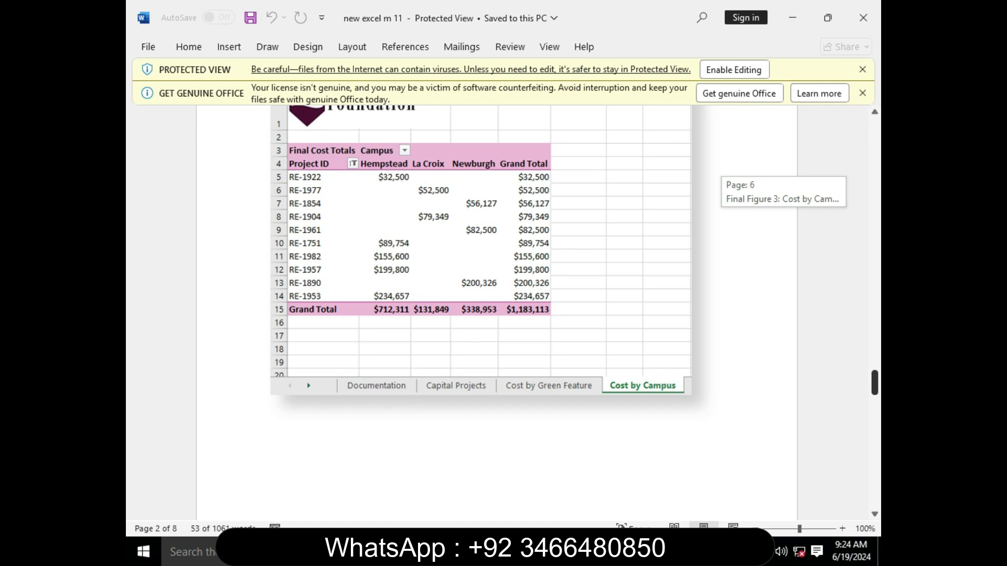
pyautogui.moveTo(874, 383); pyautogui.dragTo(875, 463)
pyautogui.scroll(-2, 482, 246)
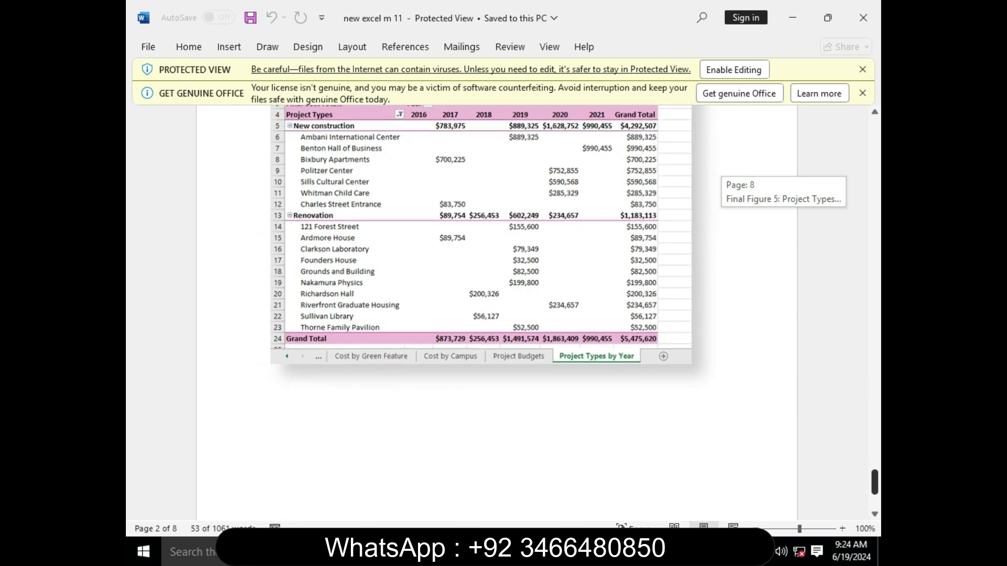
pyautogui.moveTo(874, 483); pyautogui.dragTo(874, 131)
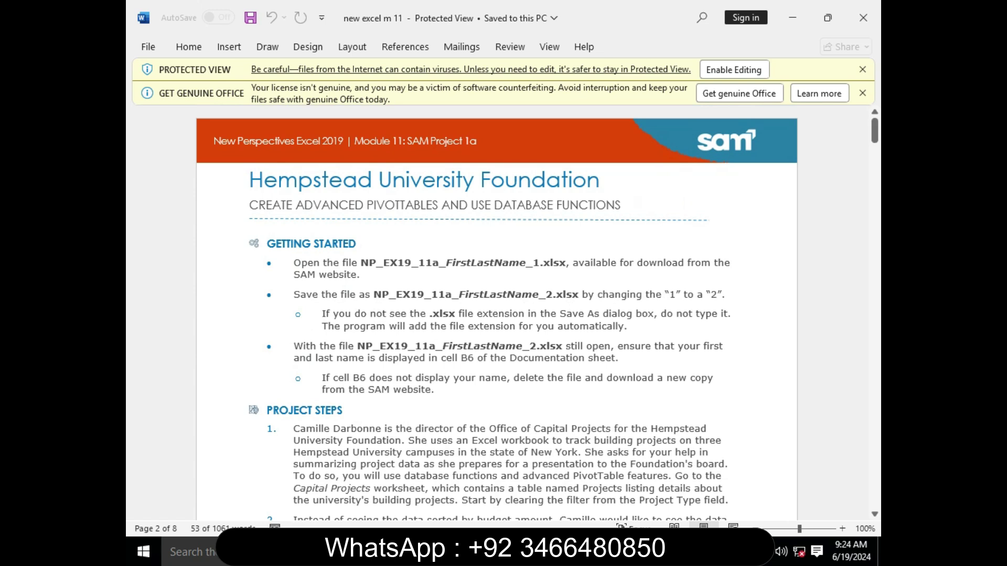
pyautogui.moveTo(214, 141); pyautogui.dragTo(461, 181)
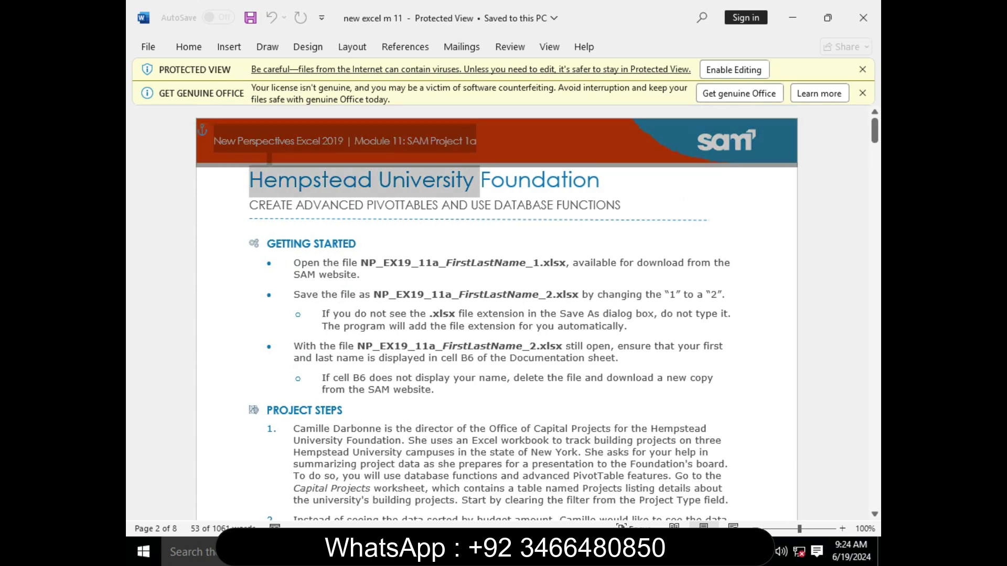